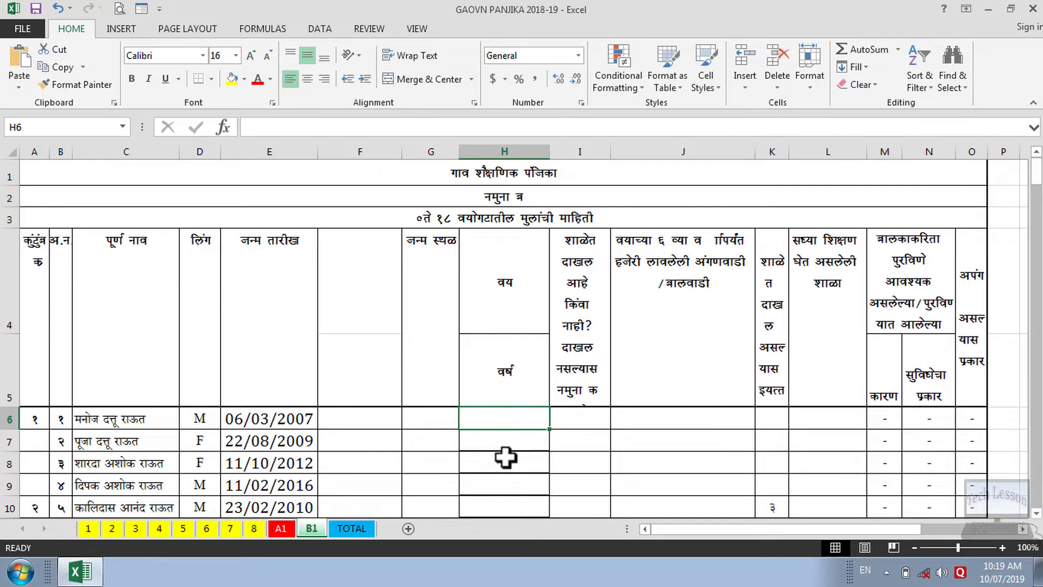
# Step: Enter the formula =DATEDIF(E6,TODAY(),"y") in cell H6 to calculate the first child's age in completed years
pyautogui.write('=')
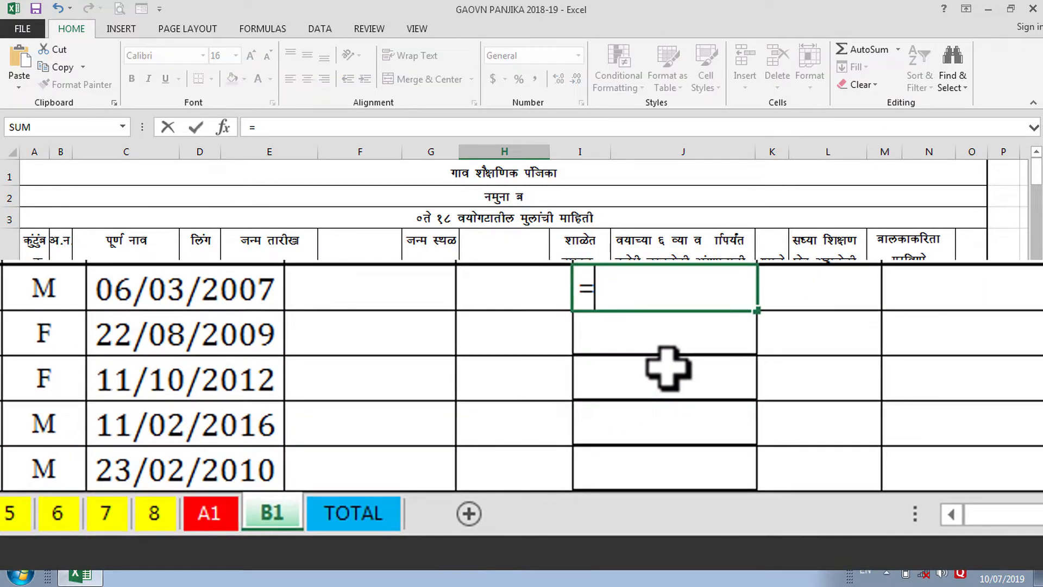
pyautogui.write('d')
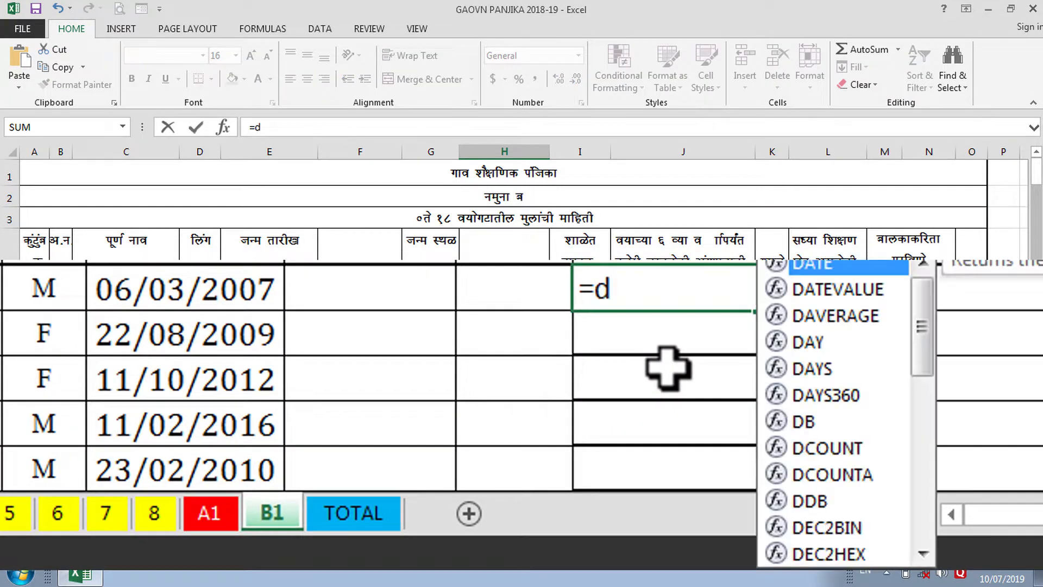
pyautogui.write('atedi')
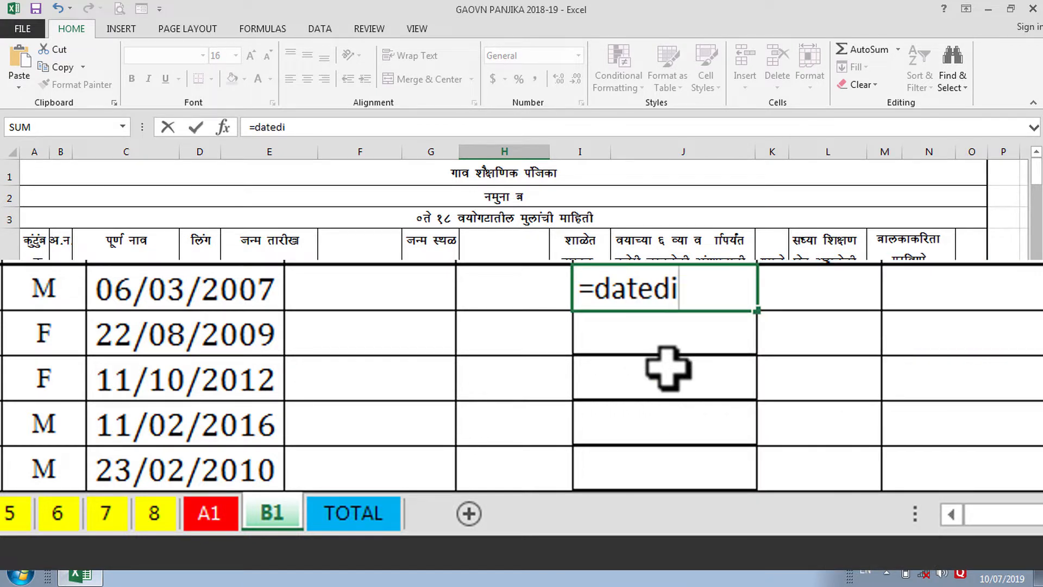
pyautogui.write('f(')
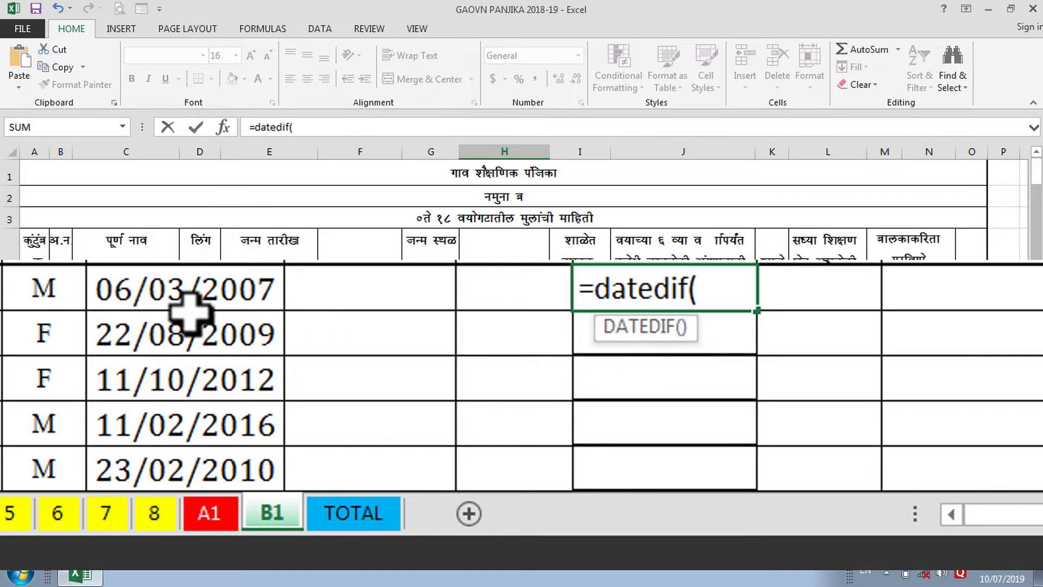
pyautogui.click(181, 291)
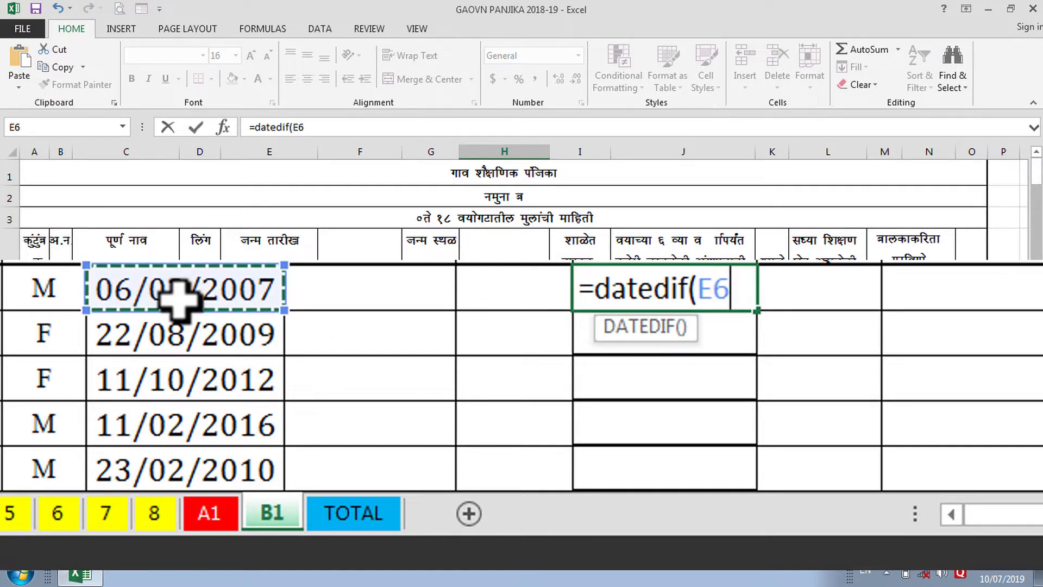
pyautogui.write(',')
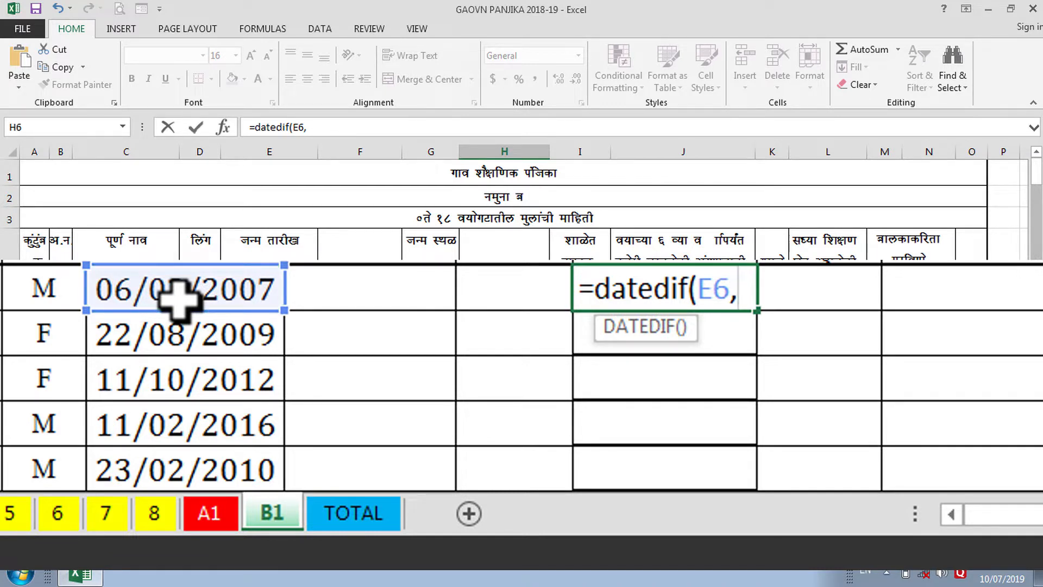
pyautogui.write('to')
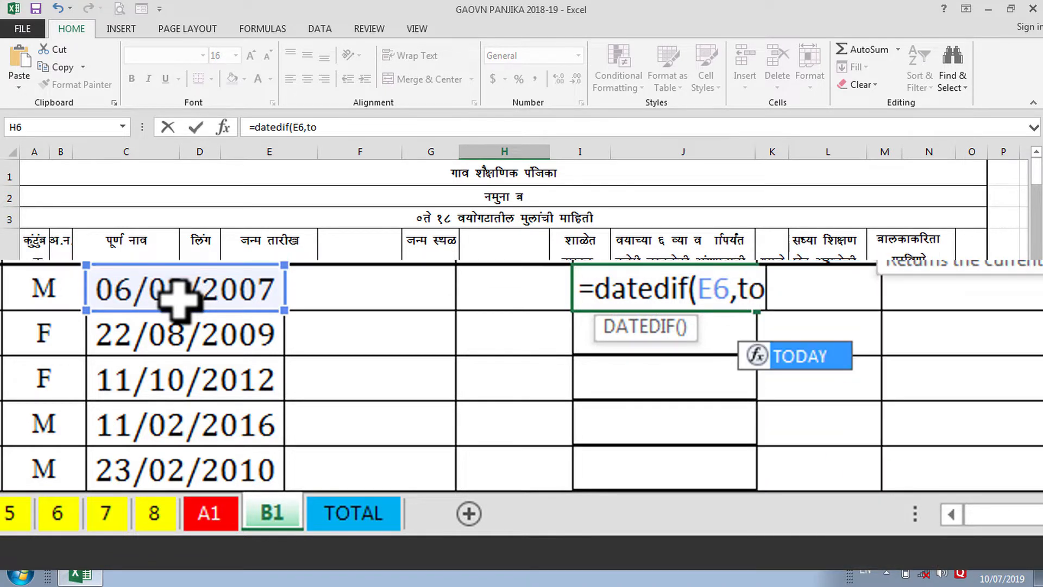
pyautogui.write('day')
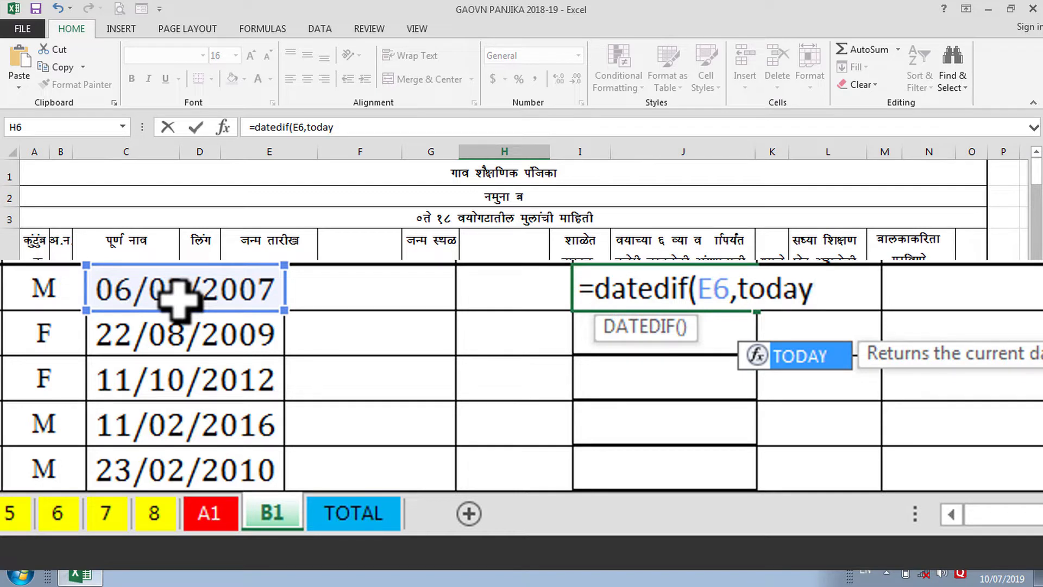
pyautogui.write('(')
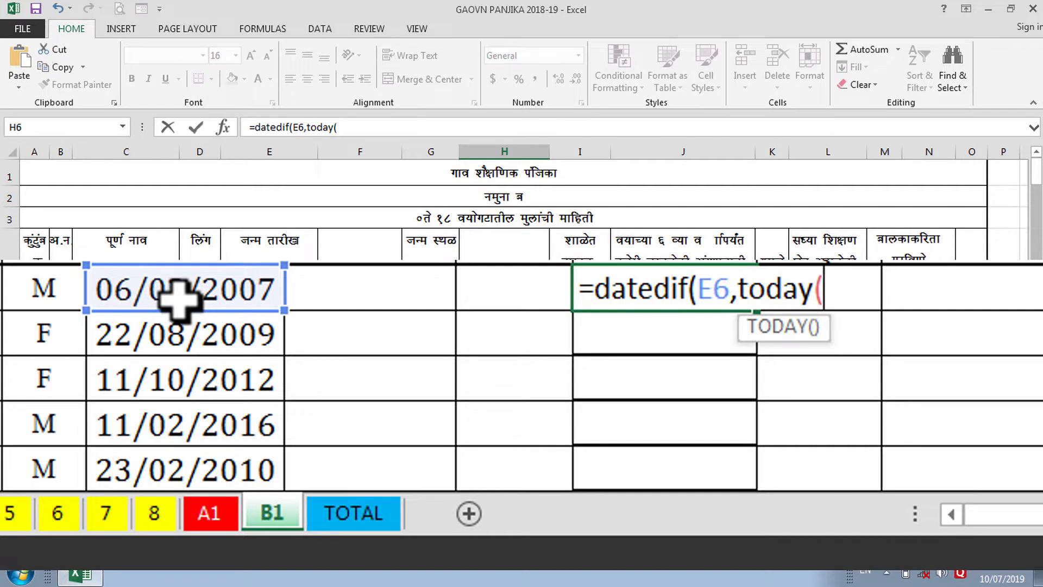
pyautogui.write(')')
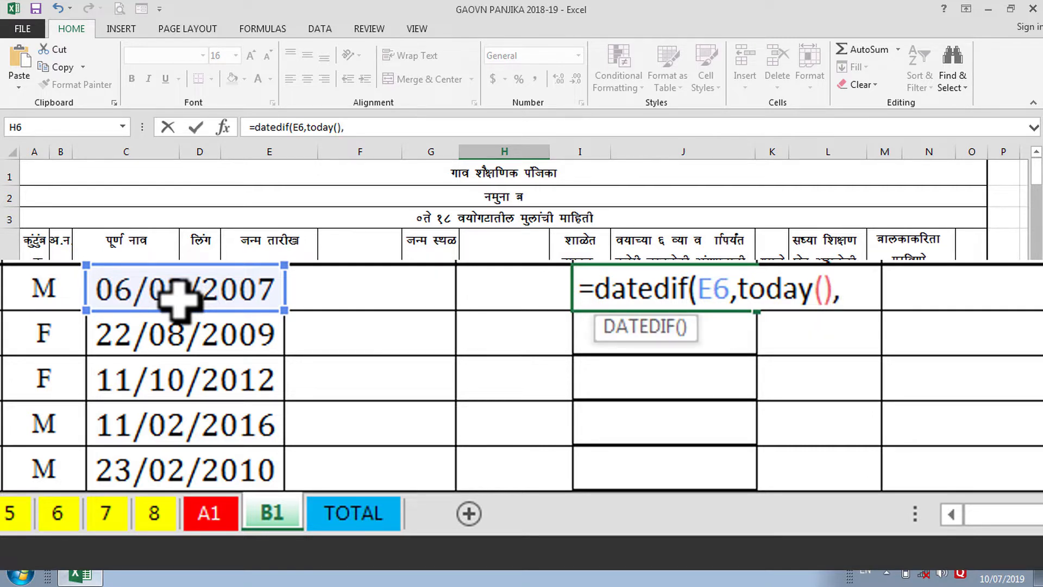
pyautogui.write(',"y')
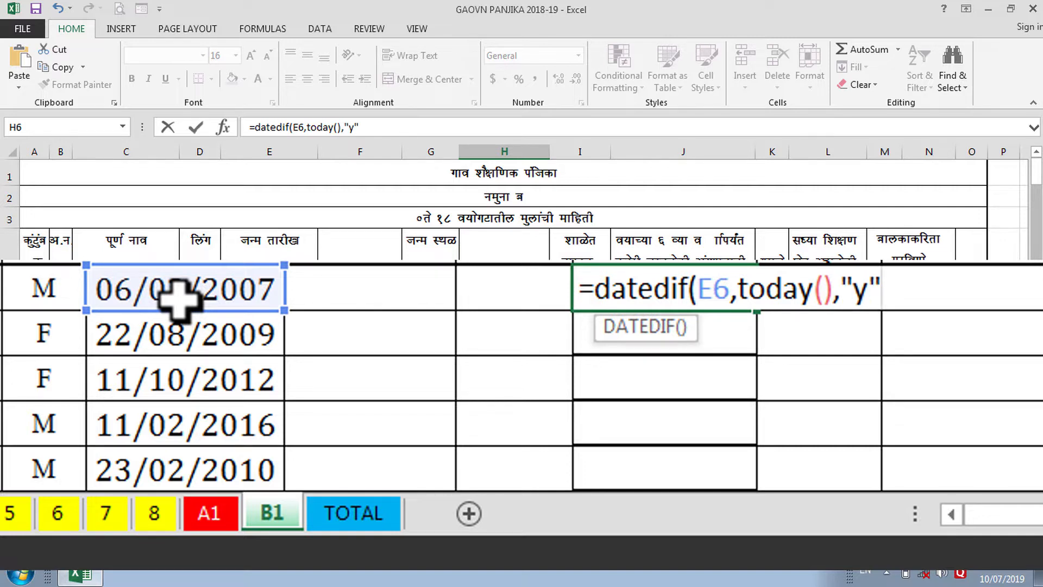
pyautogui.write('")')
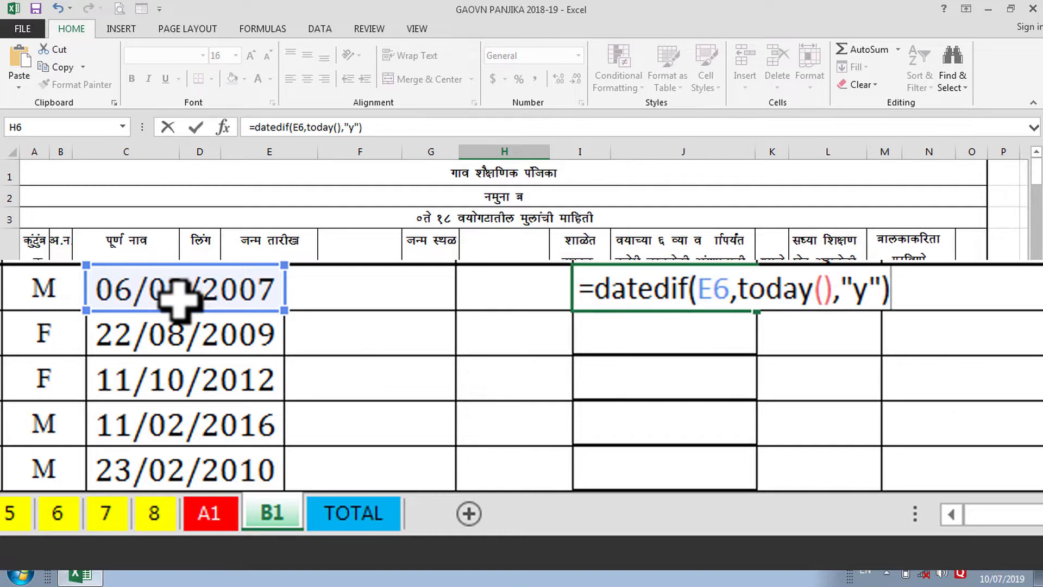
pyautogui.press('Return')
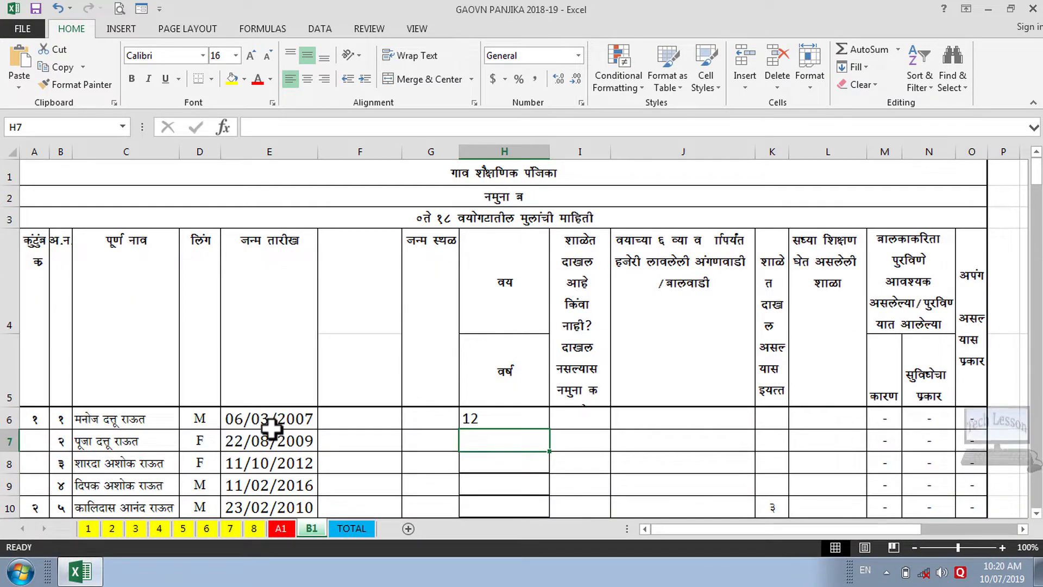
# Step: Fill the years-only age formula from H6 down column H through row 38 and check the filled rows
pyautogui.click(516, 419)
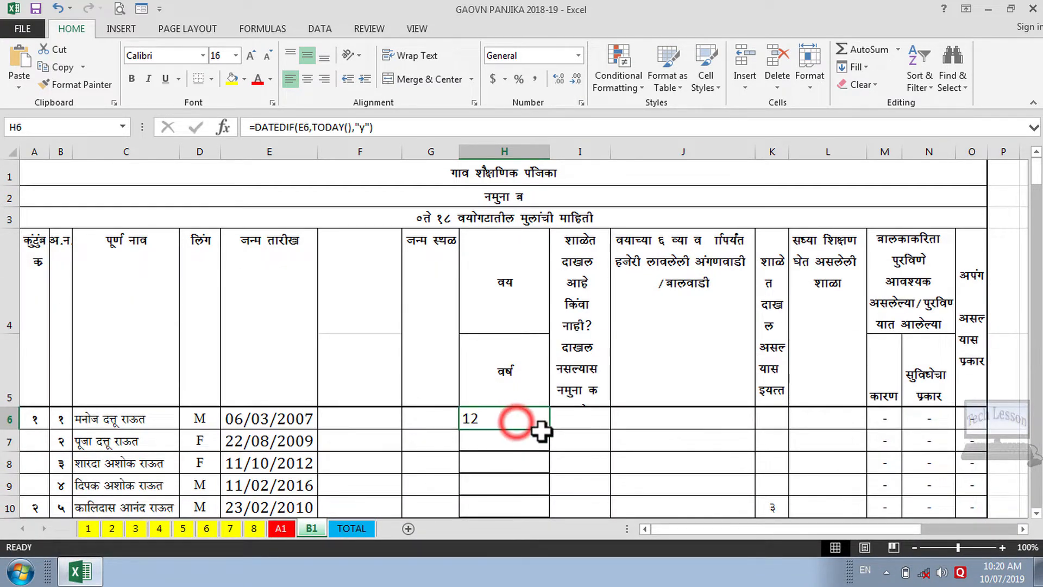
pyautogui.doubleClick(550, 429)
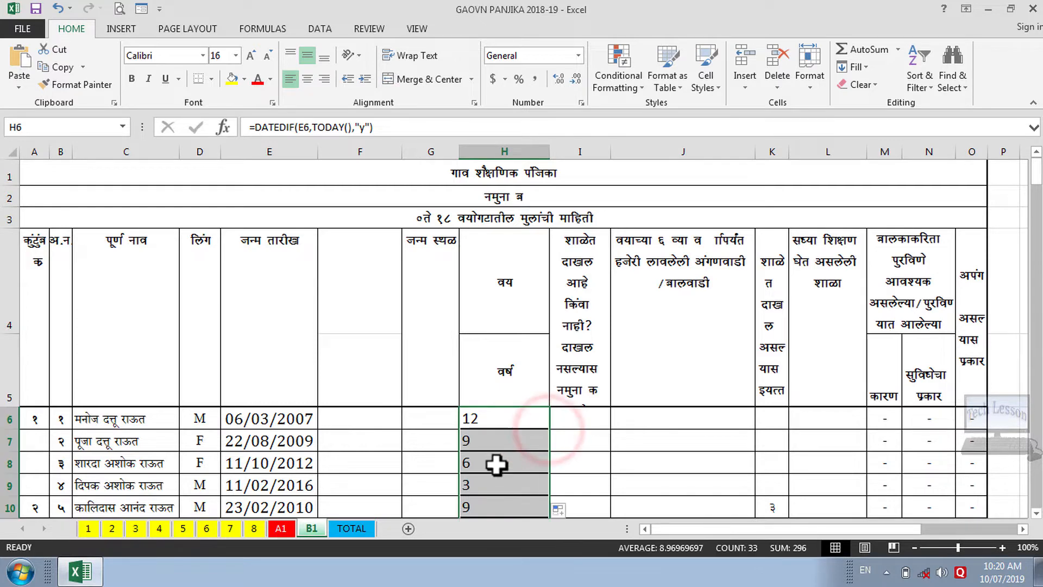
pyautogui.scroll(-8, 494, 460)
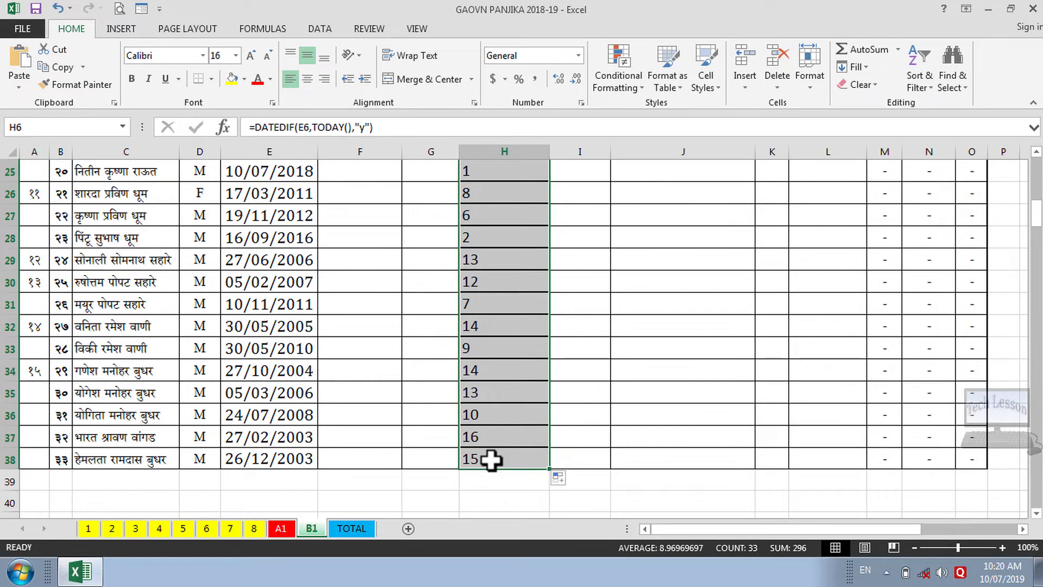
pyautogui.scroll(8, 491, 461)
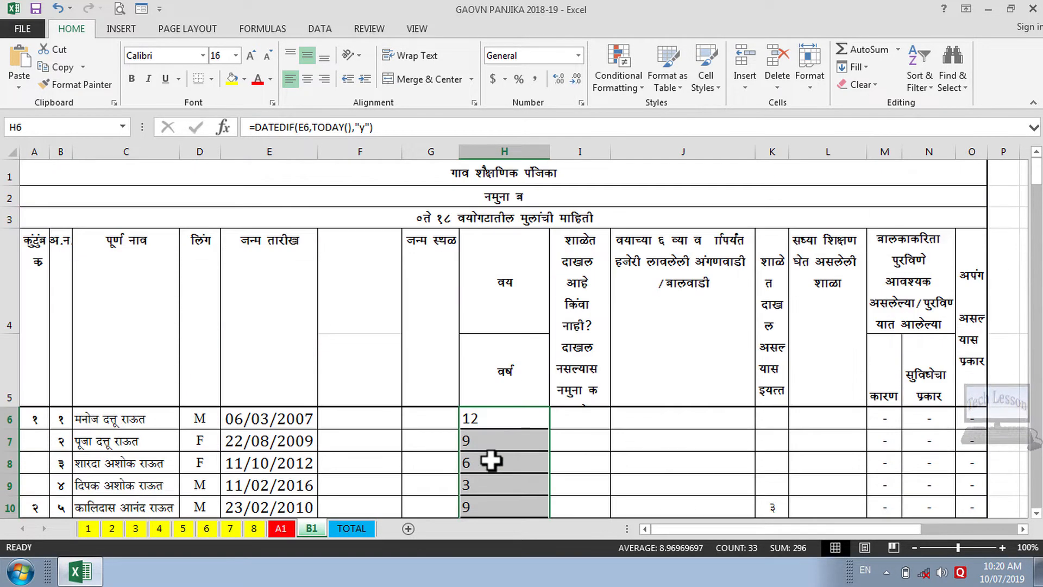
# Step: Append the separator &" /"& to the end of the DATEDIF formula in cell H6
pyautogui.click(490, 416)
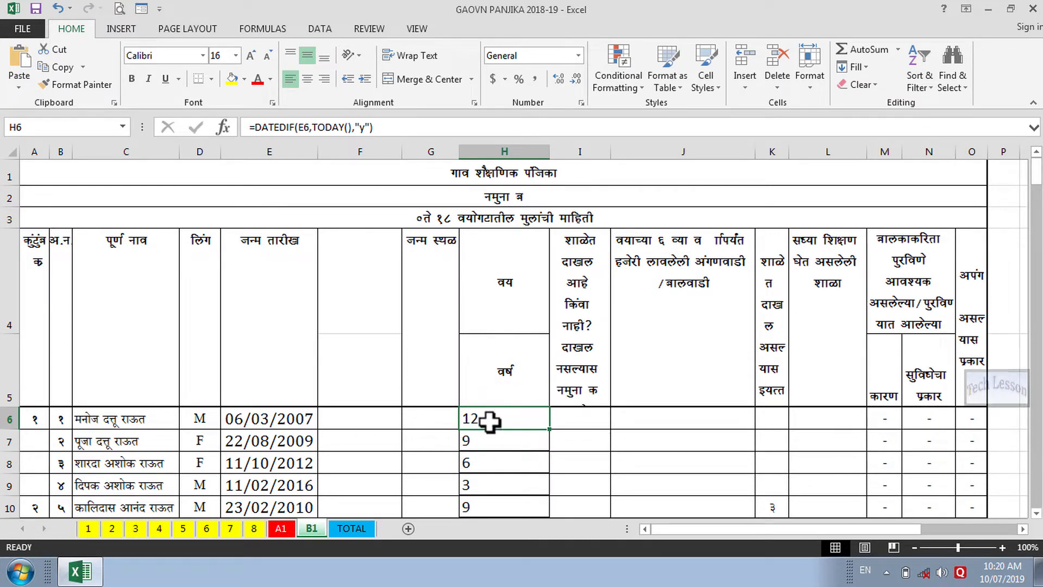
pyautogui.doubleClick(492, 421)
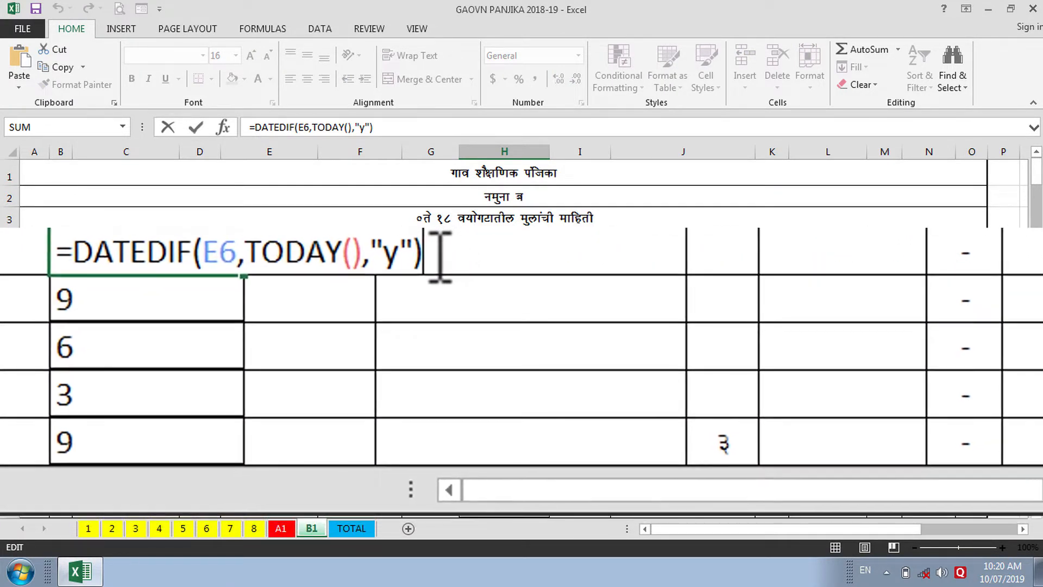
pyautogui.write('&')
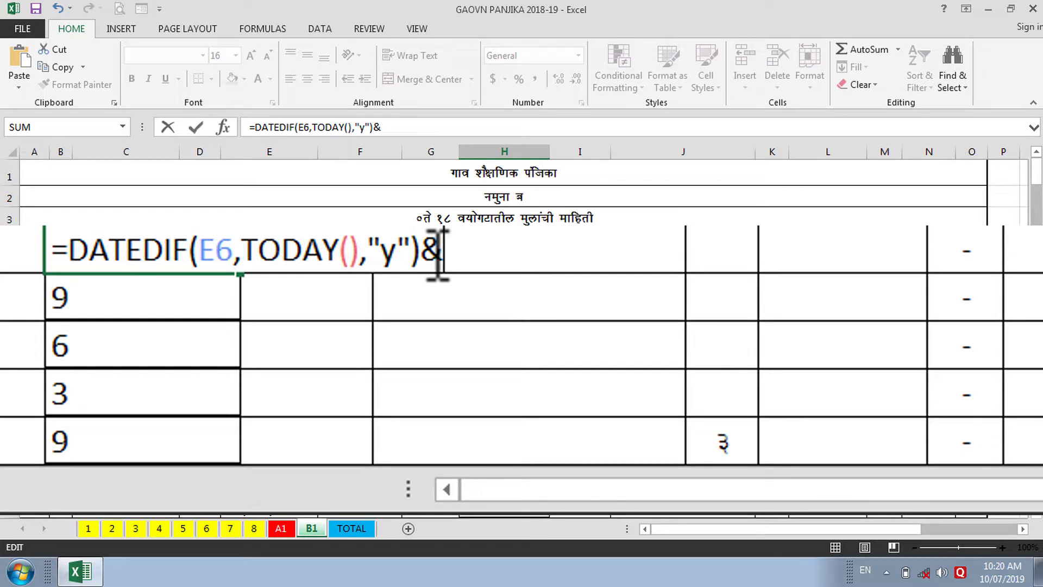
pyautogui.write('" /')
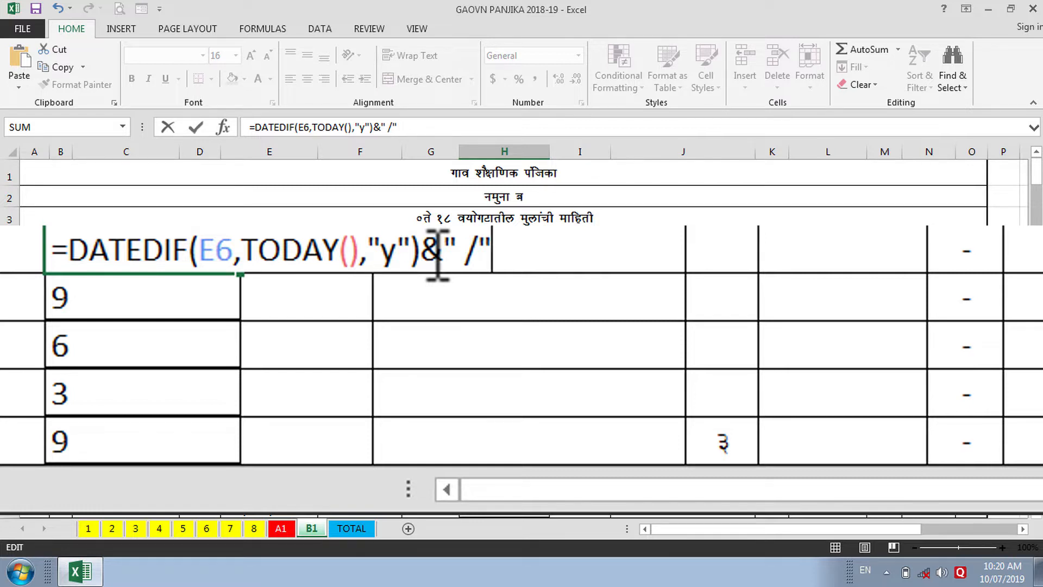
pyautogui.write('"&')
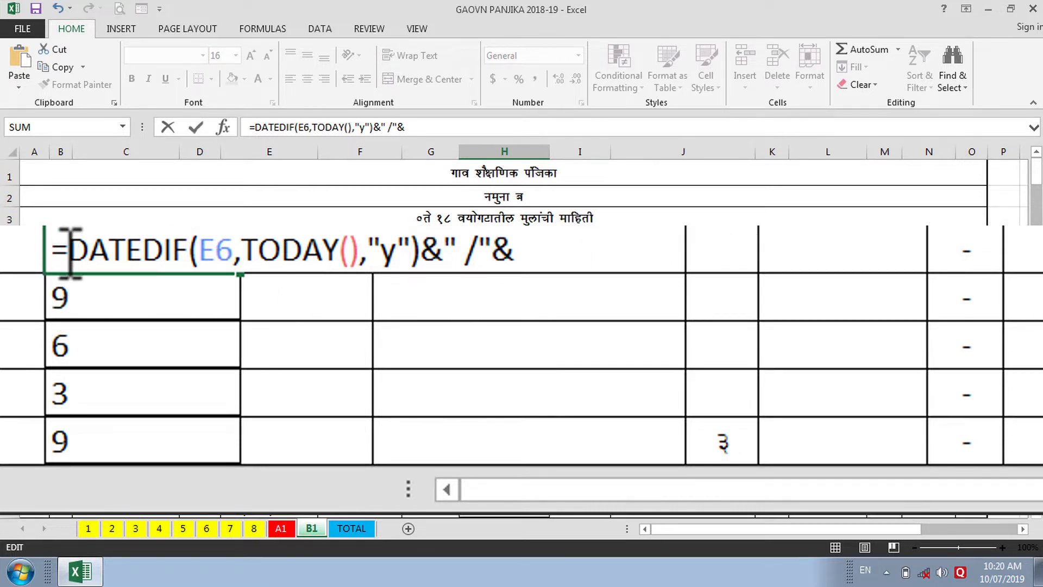
# Step: Add a copy of the DATEDIF function after the separator in H6, with its unit set to "ym", and commit the formula
pyautogui.moveTo(69, 251); pyautogui.dragTo(413, 252)
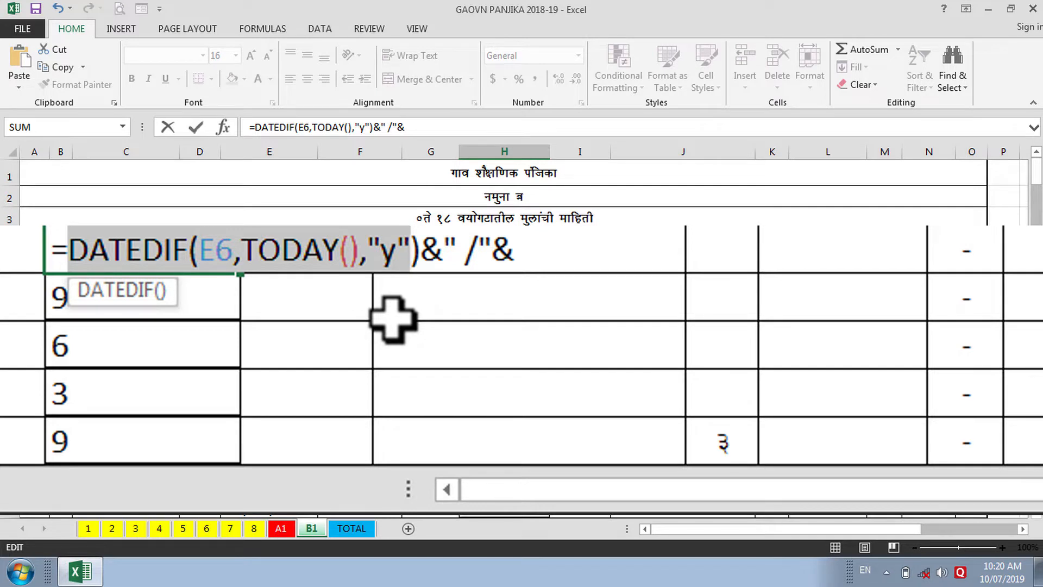
pyautogui.hotkey('ctrl', 'c')
pyautogui.click(530, 253)
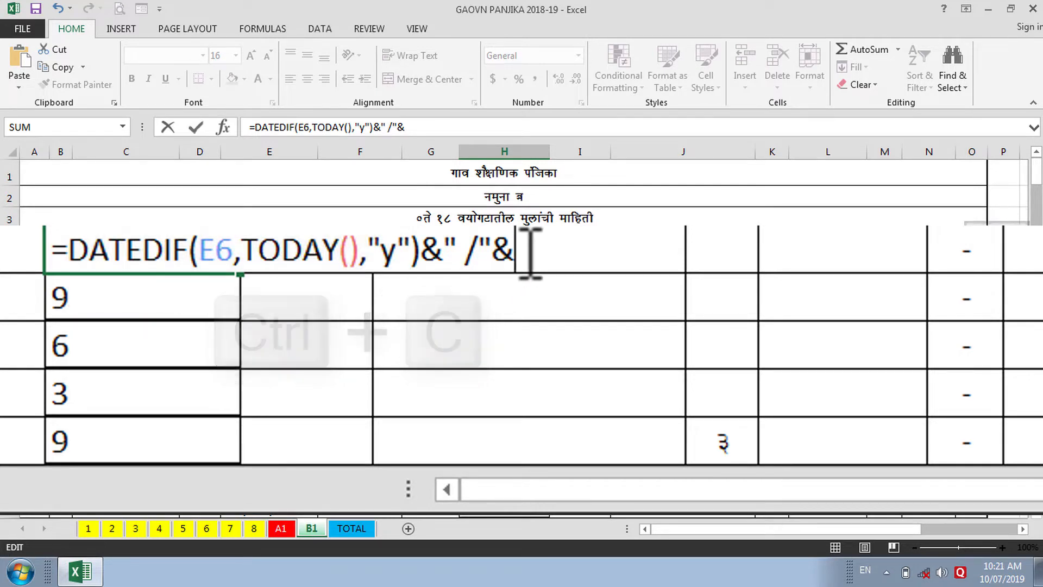
pyautogui.hotkey('ctrl', 'v')
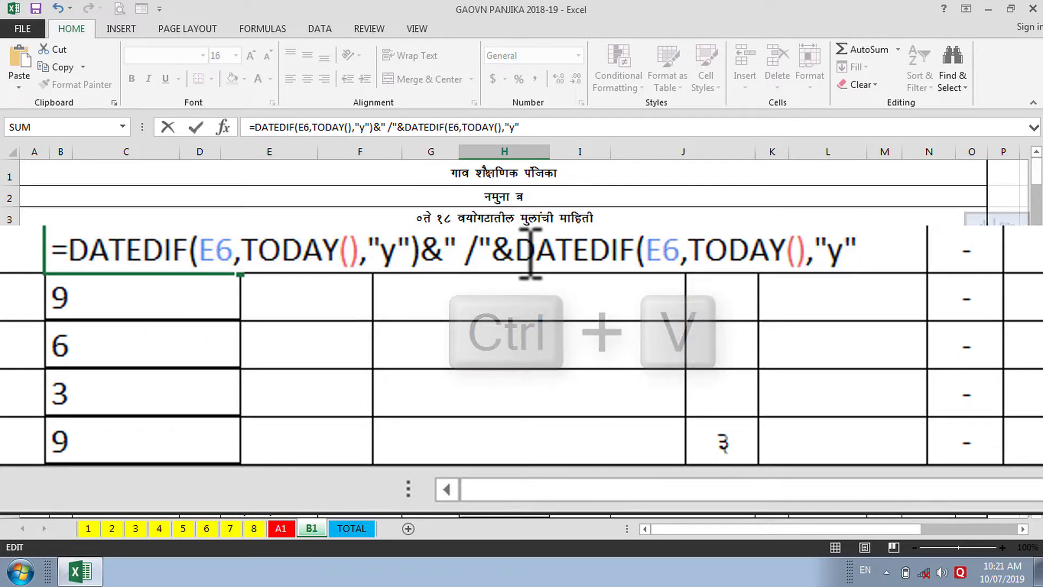
pyautogui.click(851, 250)
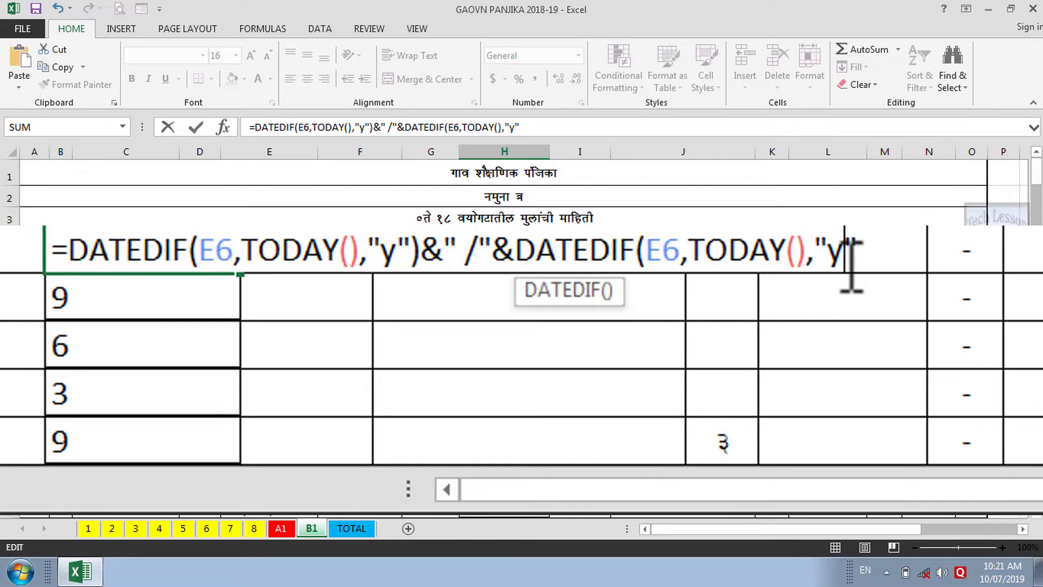
pyautogui.write('m')
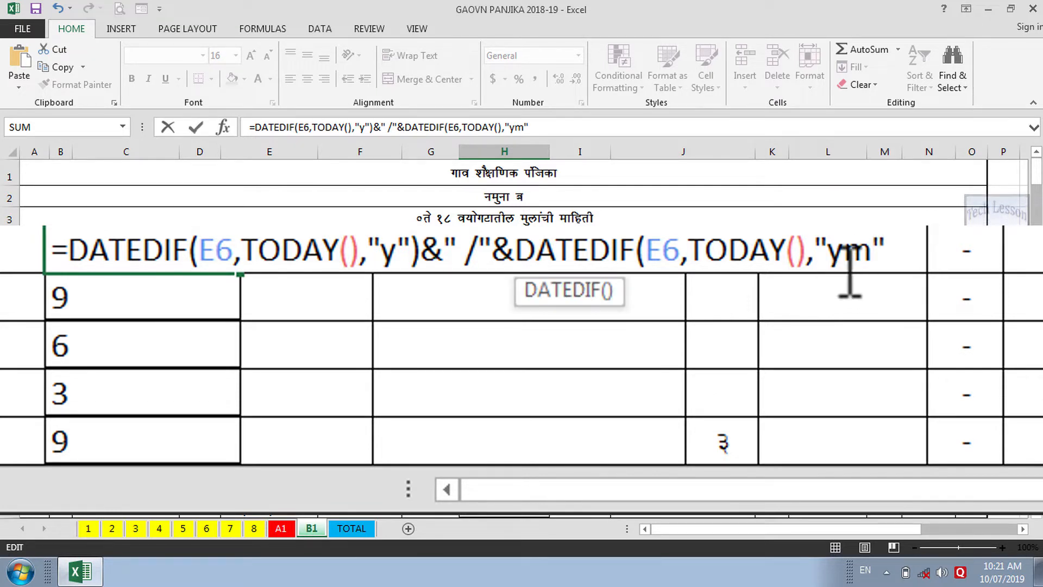
pyautogui.click(900, 251)
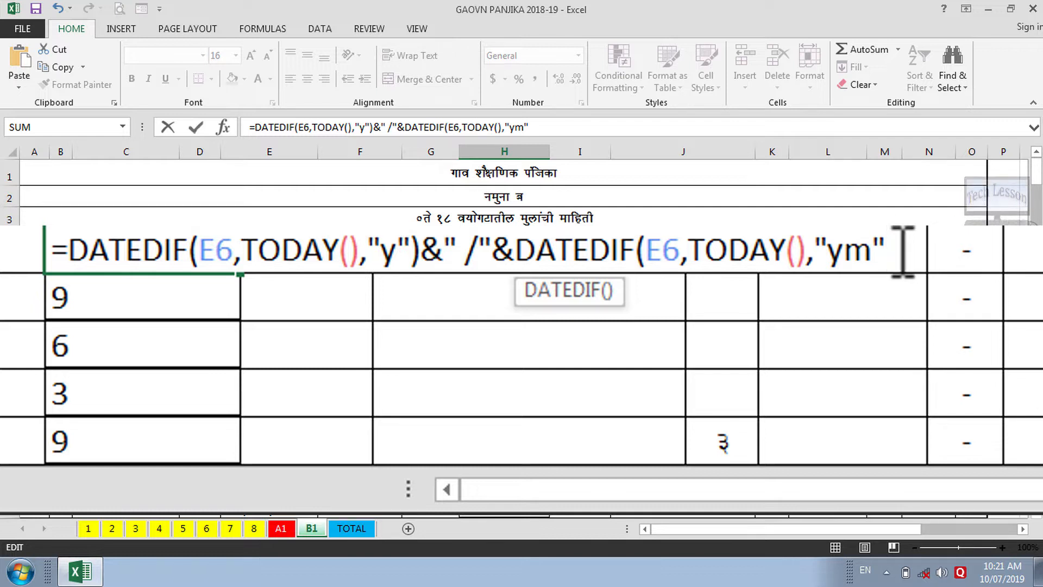
pyautogui.write(')')
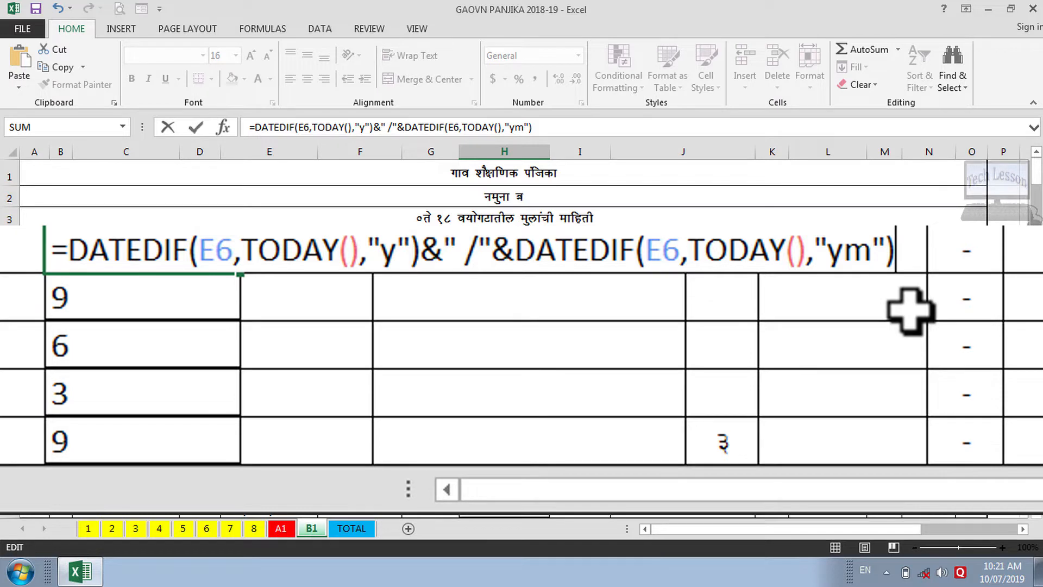
pyautogui.press('Return')
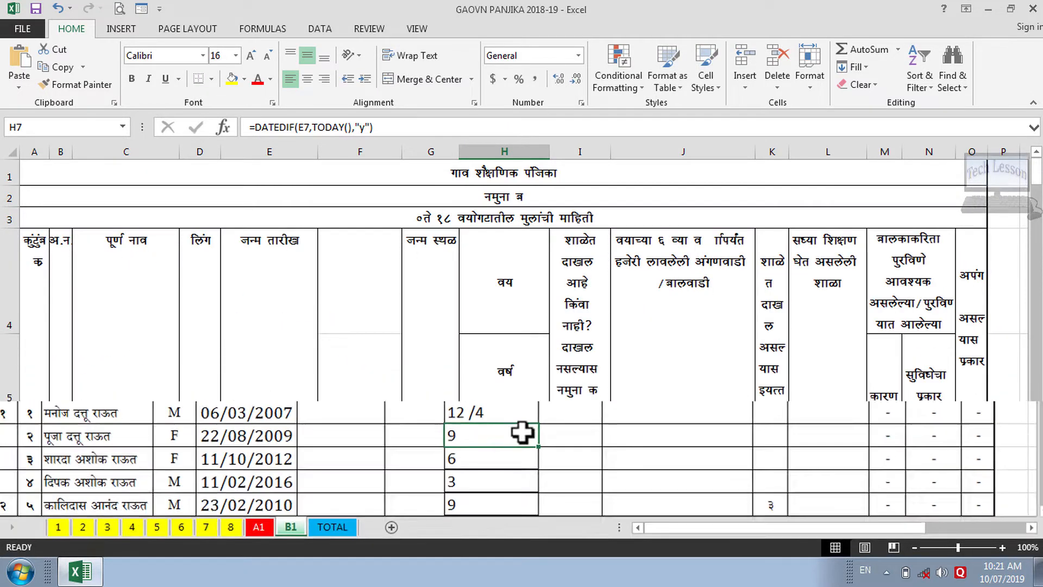
# Step: Fill the combined years-and-months formula from H6 down column H through row 38 and check the filled rows
pyautogui.click(504, 420)
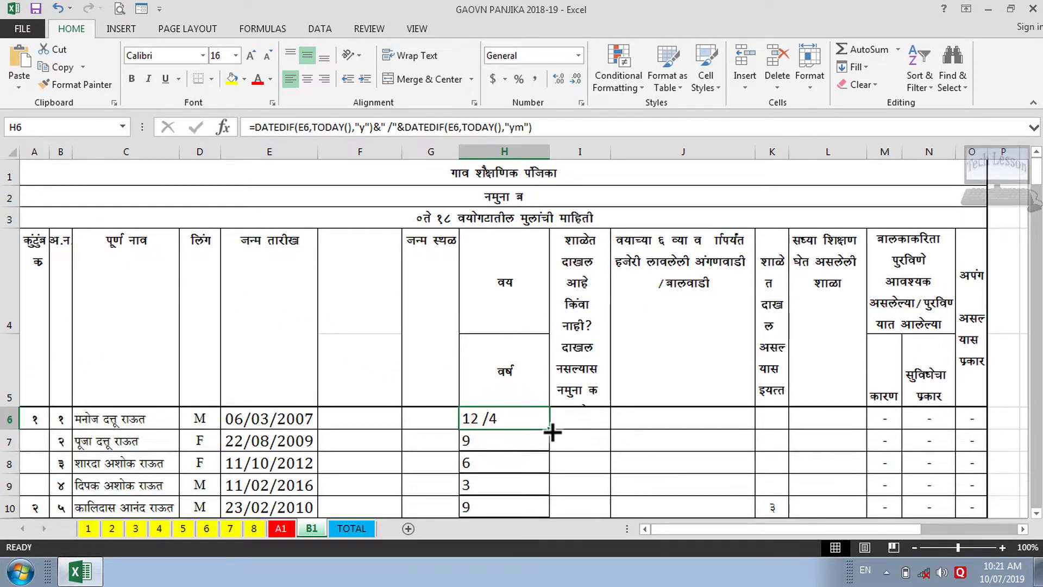
pyautogui.doubleClick(550, 429)
pyautogui.scroll(-10, 492, 489)
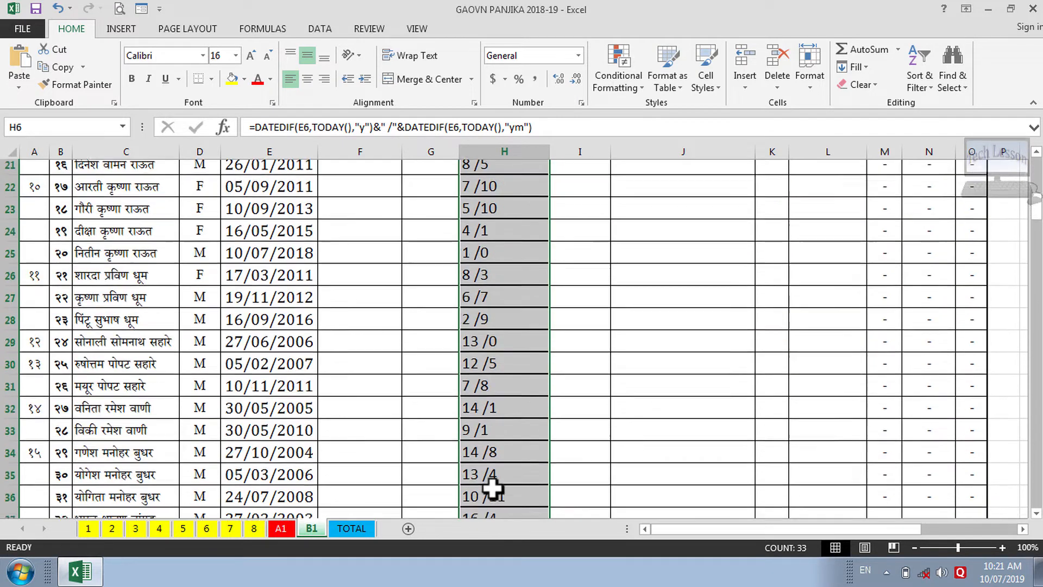
pyautogui.scroll(10, 492, 489)
# Step: Append a copy of the separator and months portion, &" /"&DATEDIF(E6,TODAY(),"ym", to the end of the formula in H6
pyautogui.click(497, 420)
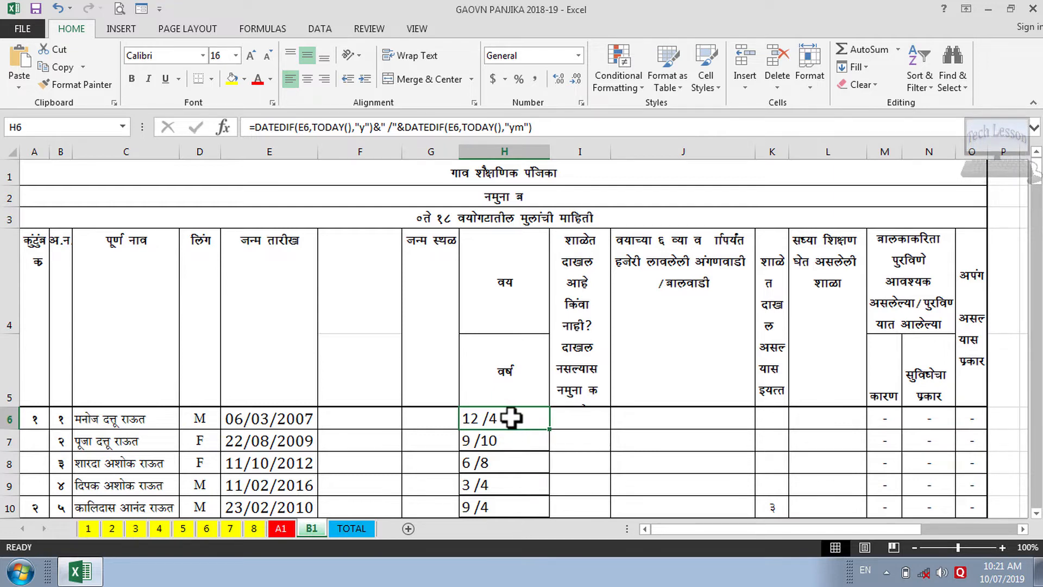
pyautogui.doubleClick(511, 418)
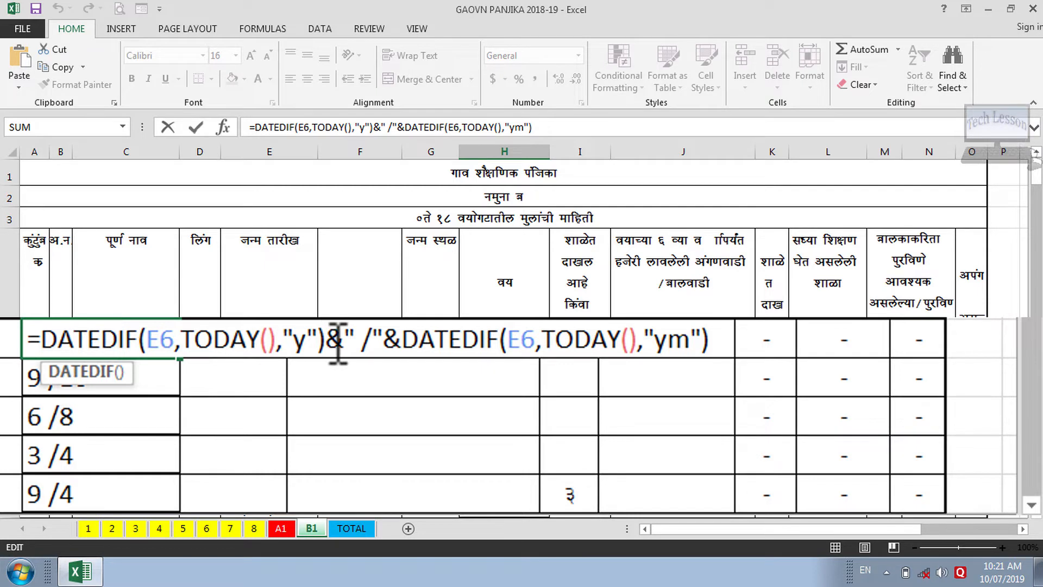
pyautogui.moveTo(337, 339); pyautogui.dragTo(710, 342)
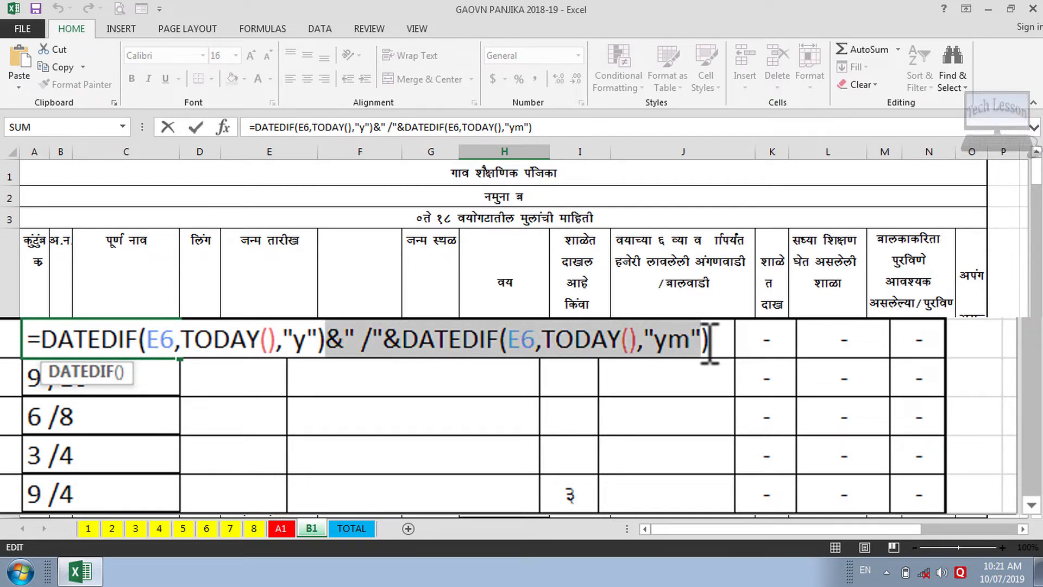
pyautogui.hotkey('ctrl', 'c')
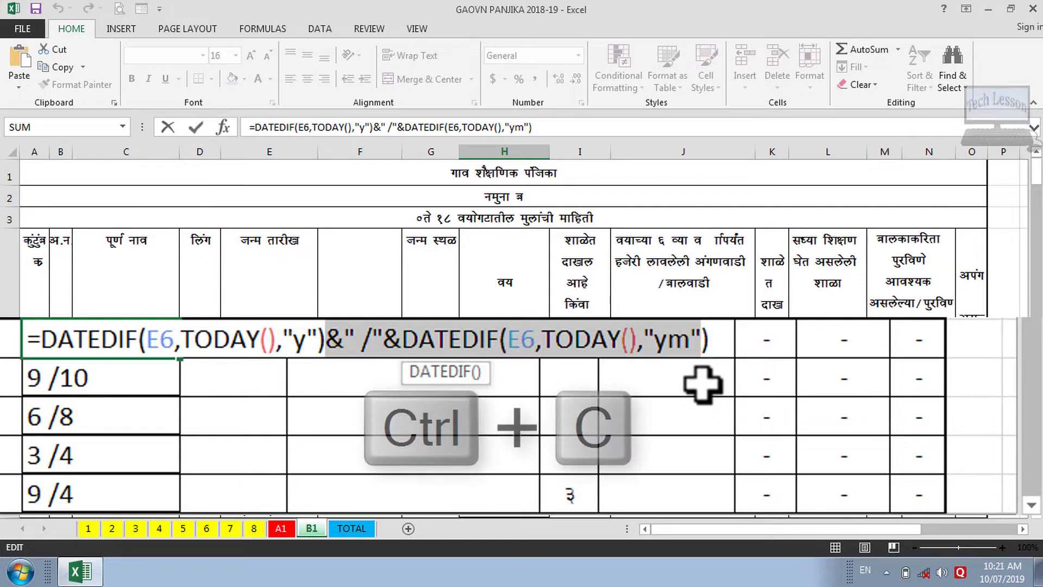
pyautogui.click(716, 339)
pyautogui.hotkey('ctrl', 'v')
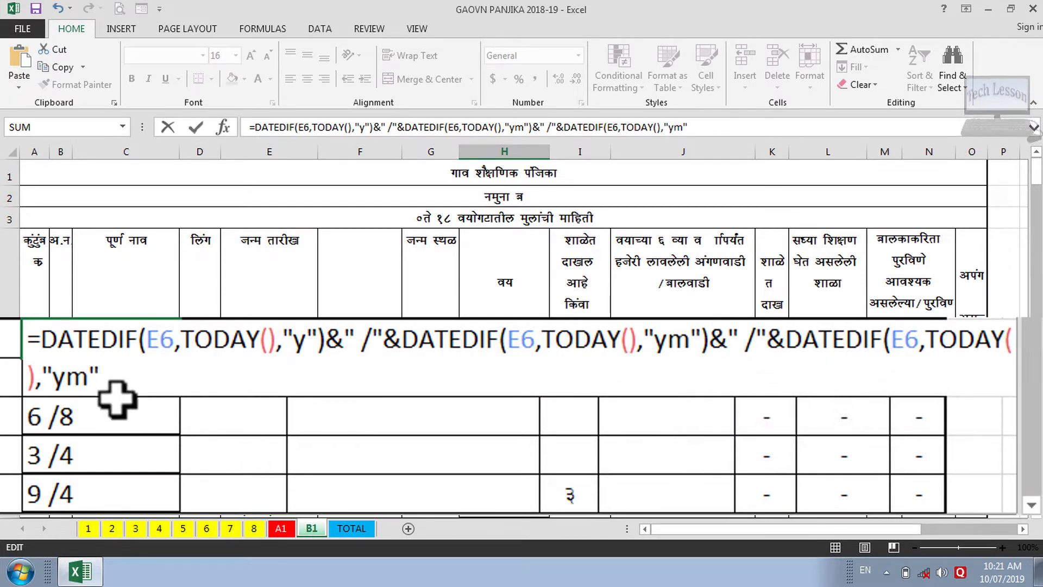
# Step: Change the unit of the last DATEDIF in H6 to "md", add its closing parenthesis and commit the formula
pyautogui.click(68, 374)
pyautogui.press('BackSpace')
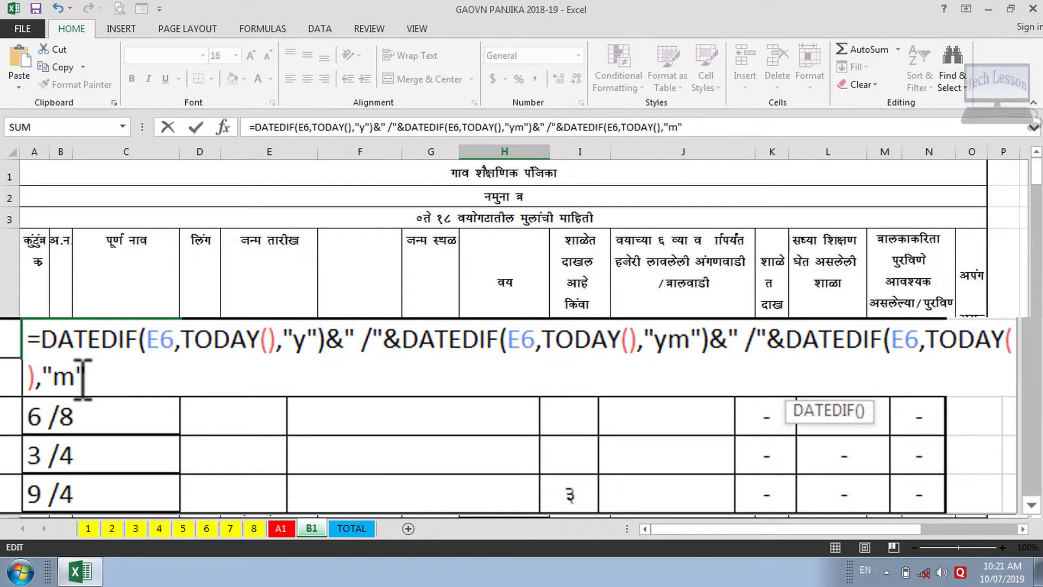
pyautogui.write('d')
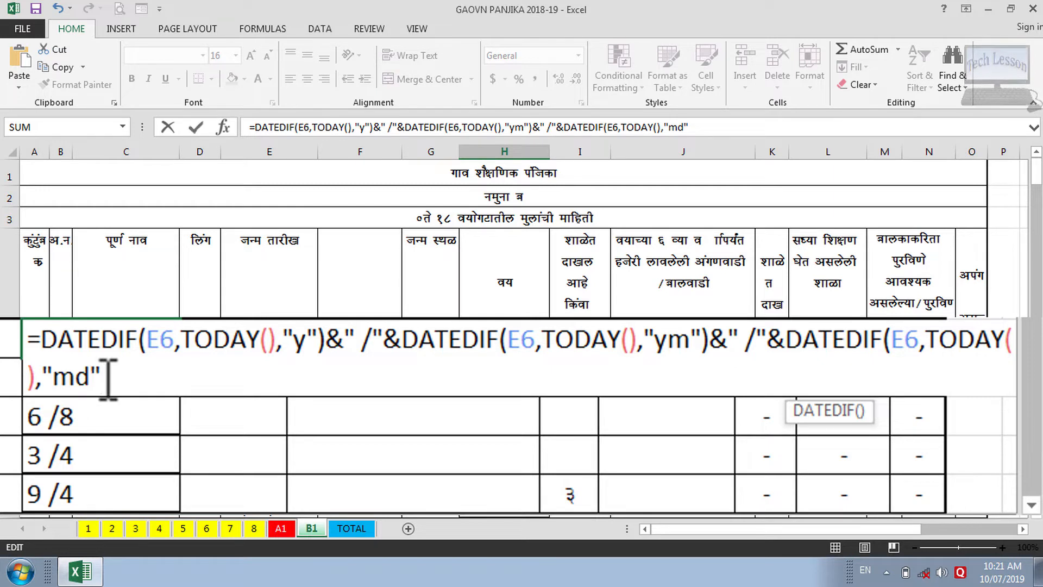
pyautogui.write(')')
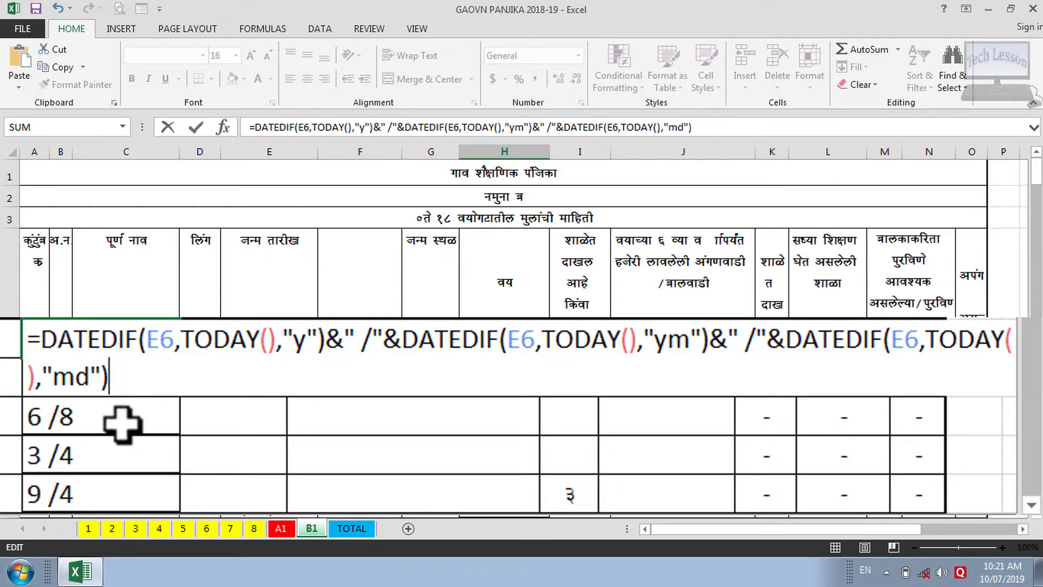
pyautogui.press('Return')
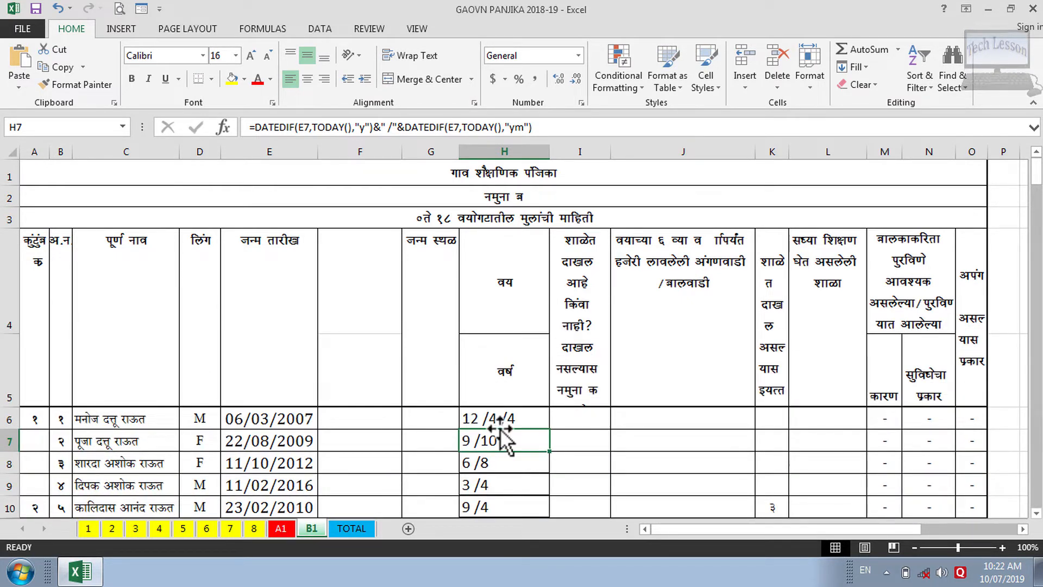
# Step: Fill the years, months and days formula from H6 down column H through row 38 and check the filled rows
pyautogui.click(519, 419)
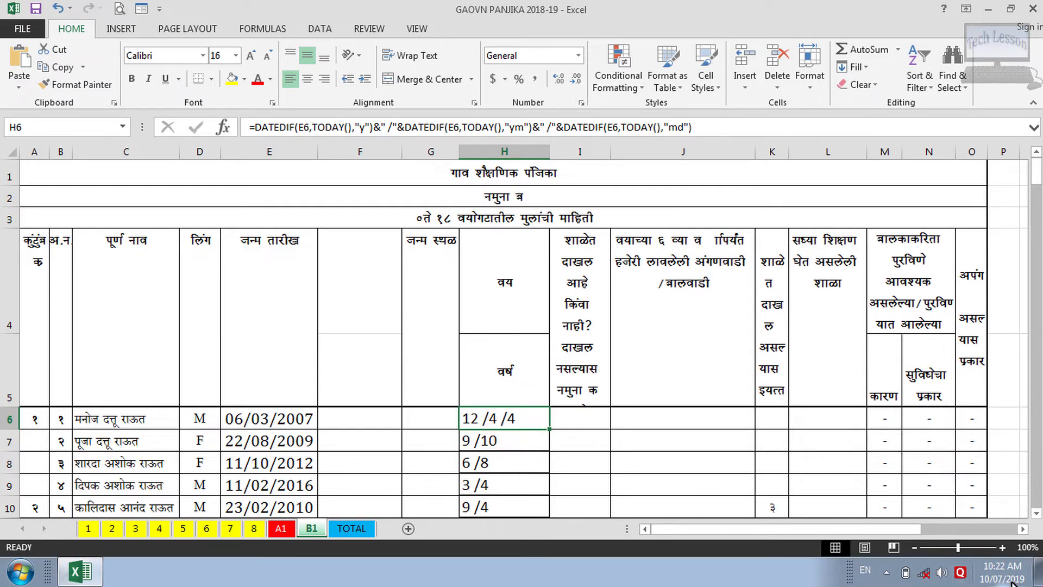
pyautogui.click(525, 425)
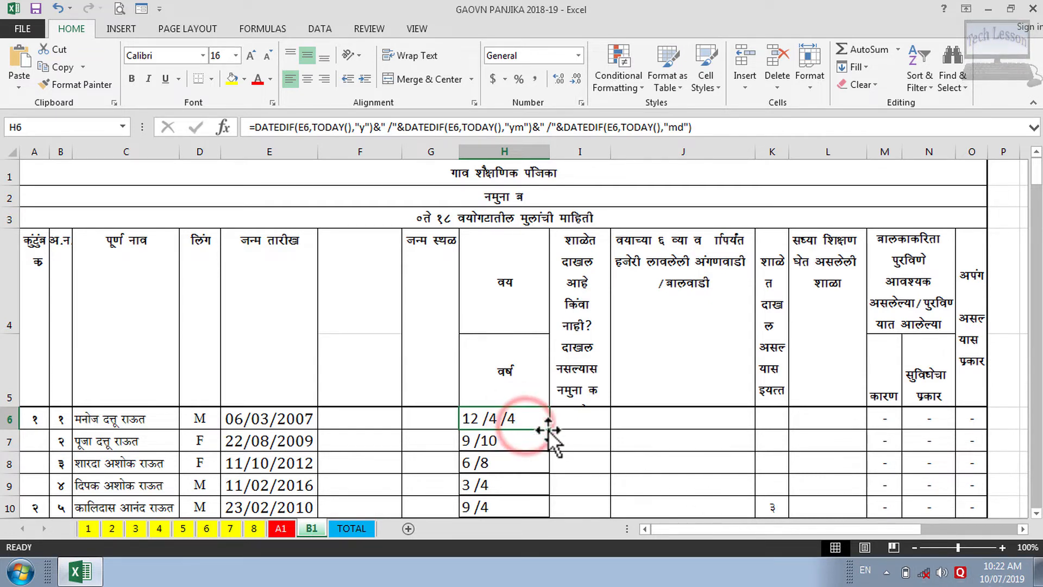
pyautogui.doubleClick(549, 429)
pyautogui.scroll(-10, 496, 478)
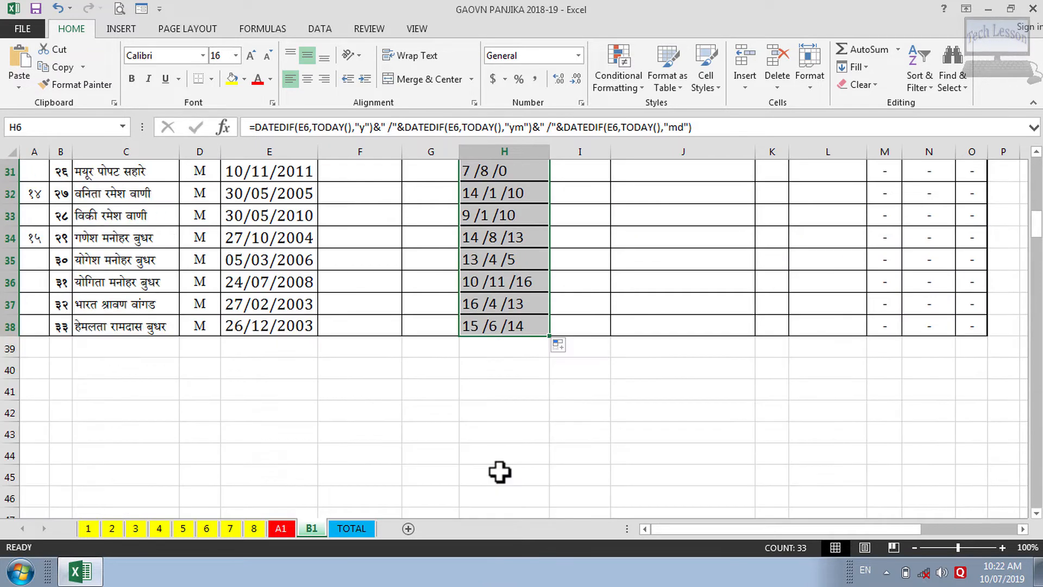
pyautogui.scroll(3, 499, 470)
pyautogui.scroll(-2, 500, 471)
pyautogui.scroll(9, 500, 473)
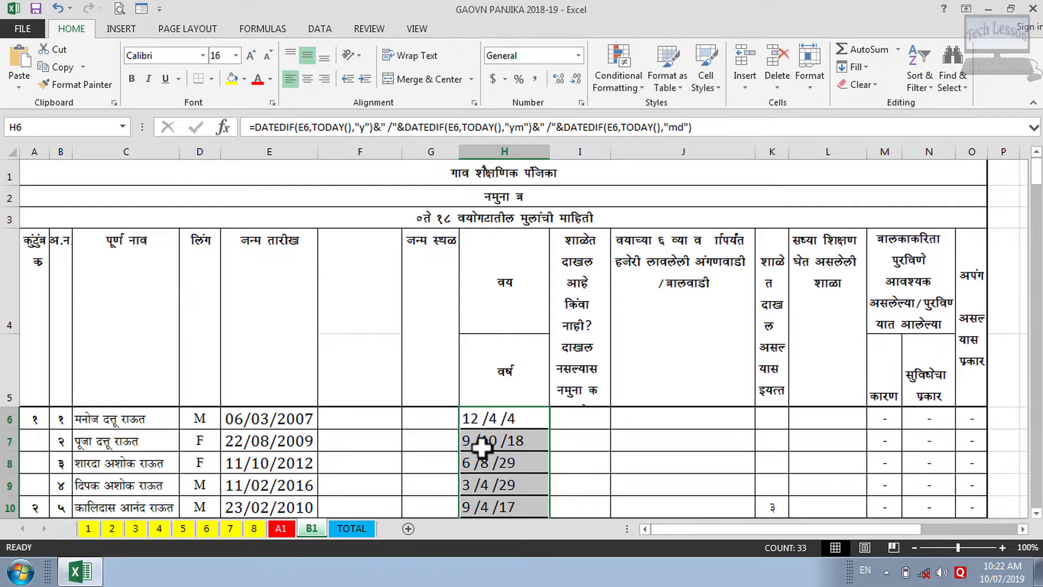
pyautogui.click(481, 417)
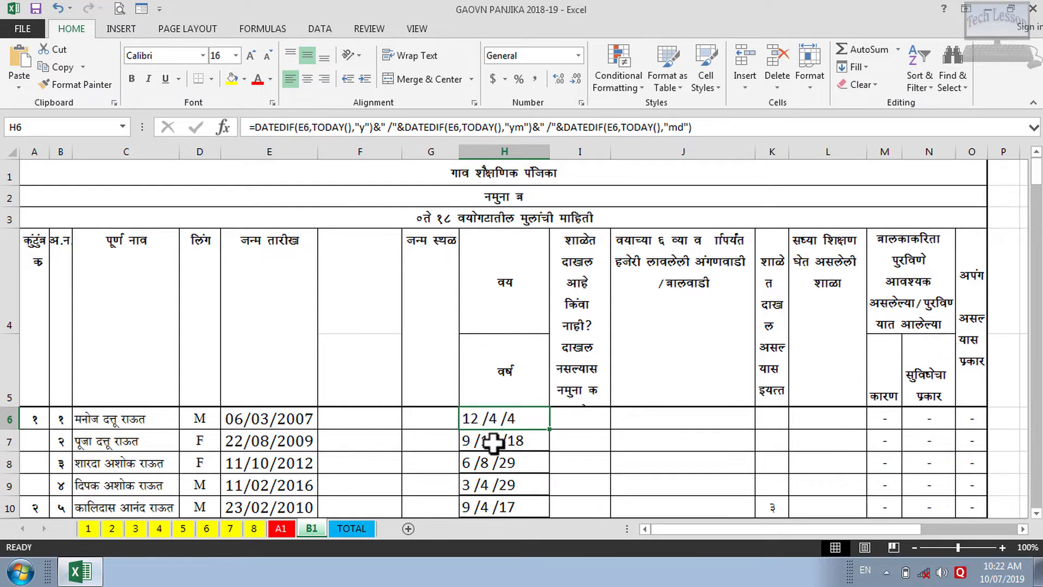
# Step: Set the computer's system date to September 30, 2019 in the Windows date and time settings
pyautogui.click(994, 578)
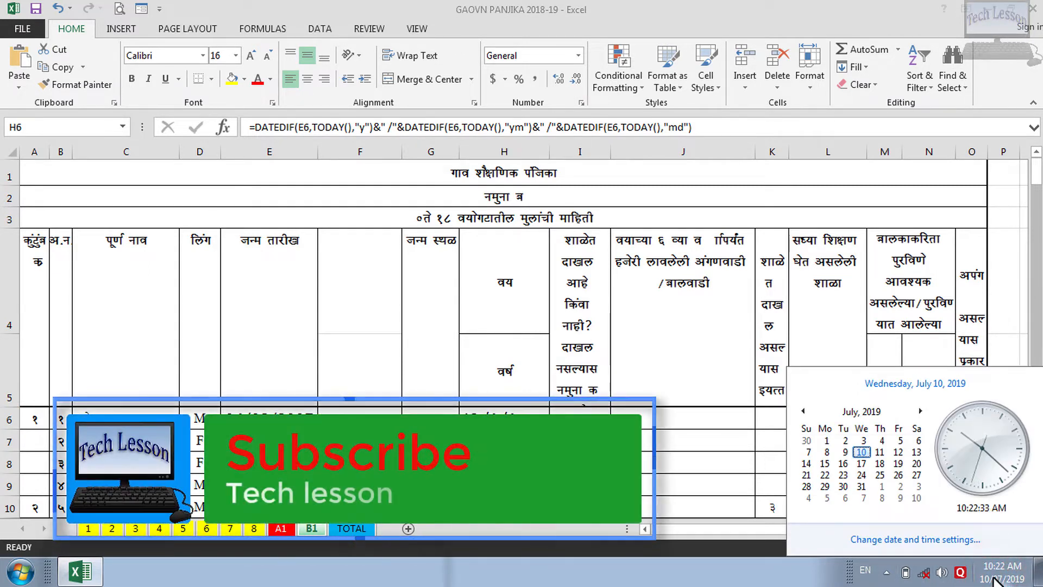
pyautogui.click(906, 540)
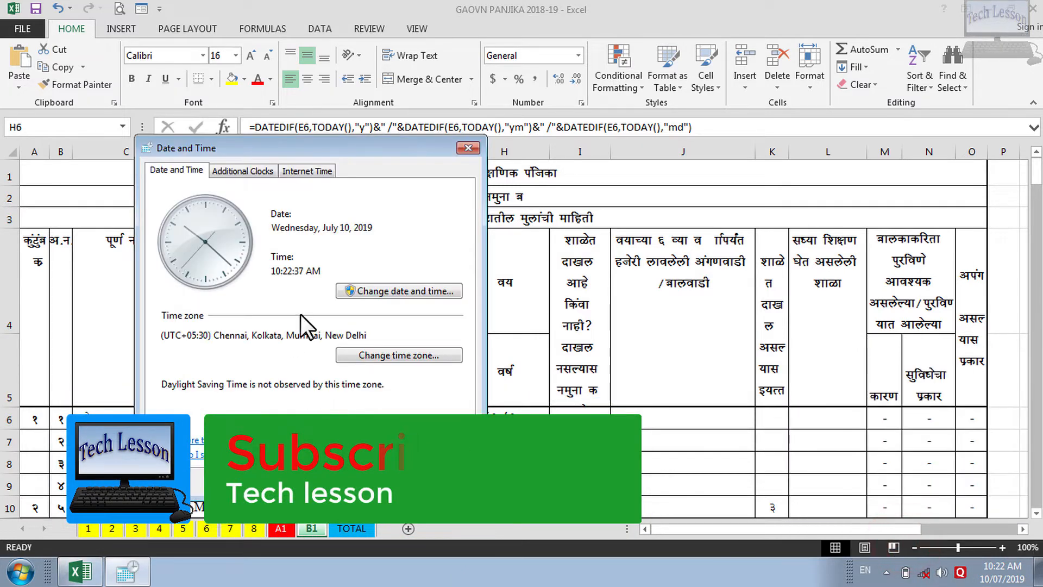
pyautogui.click(408, 293)
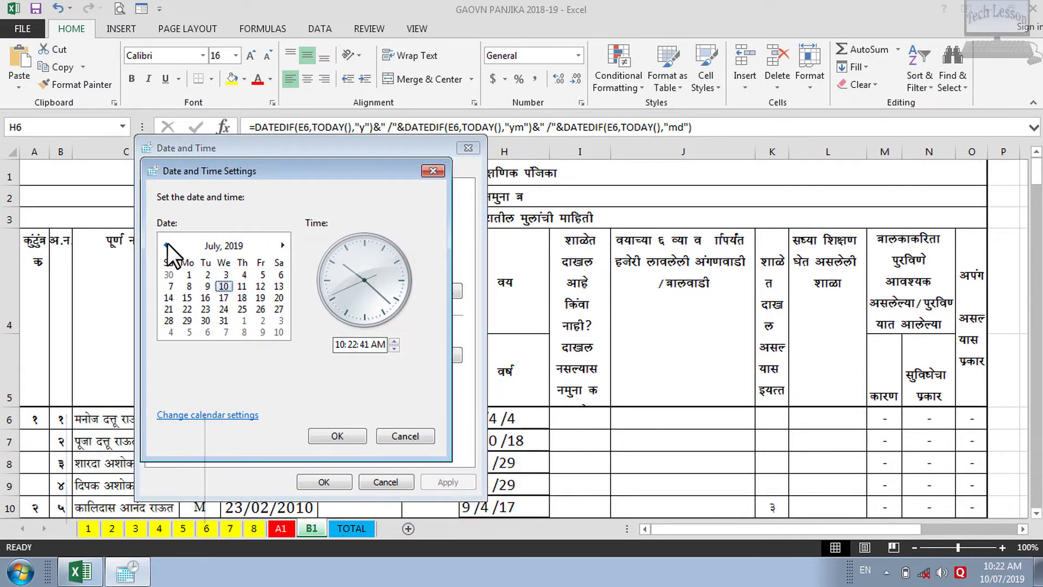
pyautogui.click(281, 245)
pyautogui.click(281, 245)
pyautogui.click(280, 244)
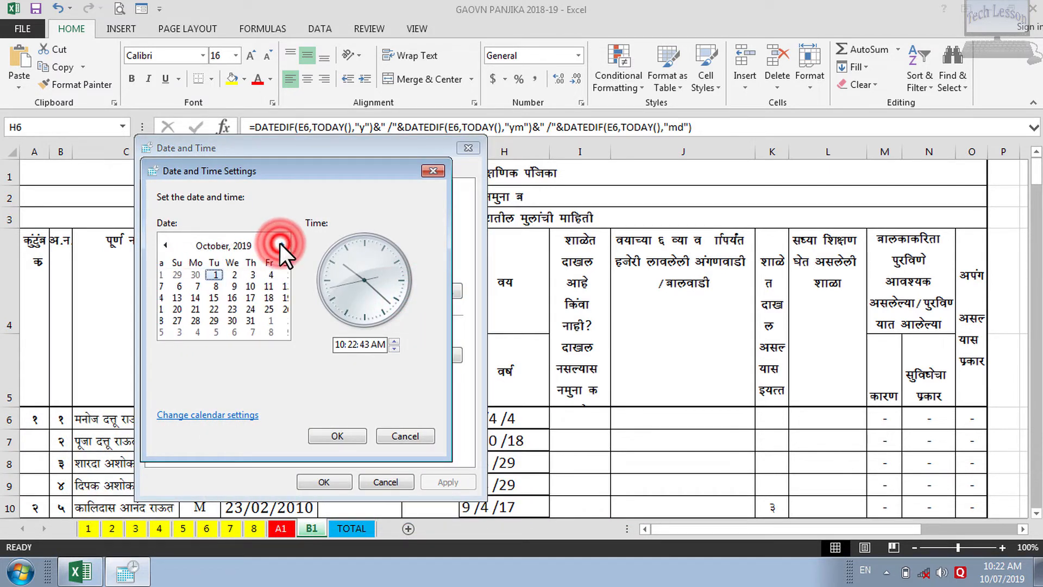
pyautogui.click(165, 244)
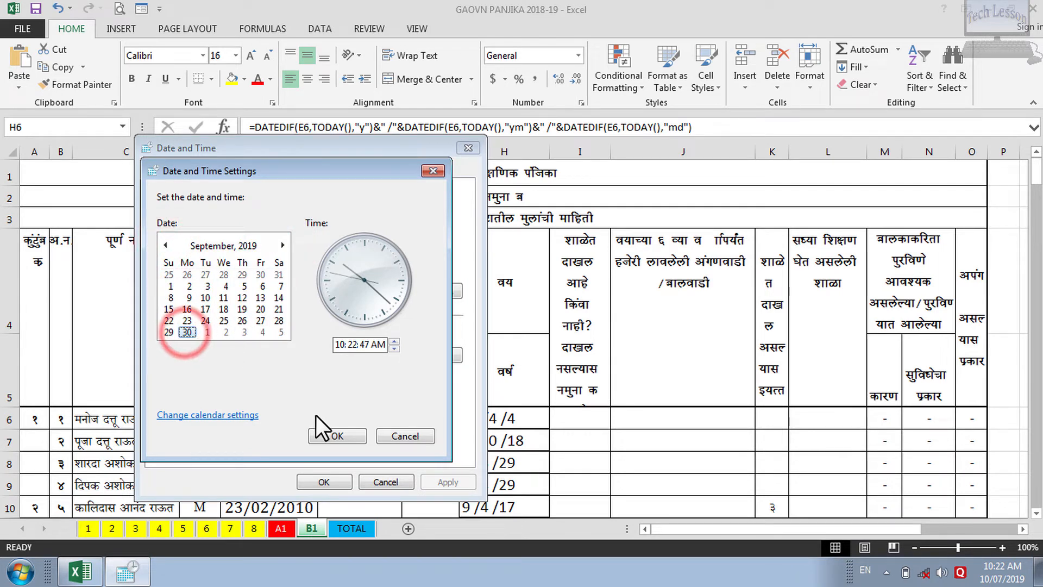
pyautogui.click(329, 437)
pyautogui.click(326, 483)
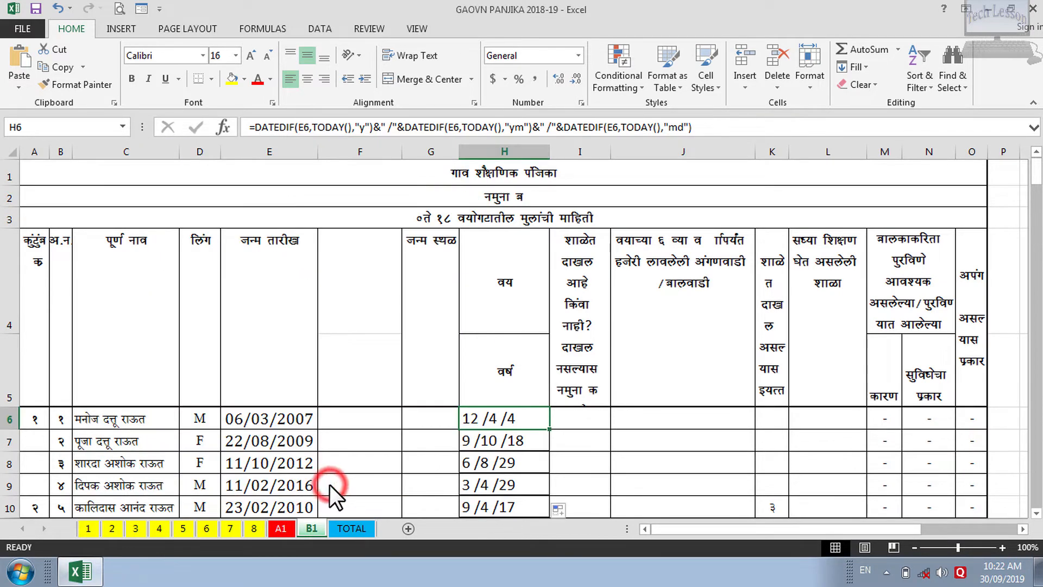
# Step: Close the workbook with its changes saved, reopen GAOVN PANJIKA 2018-19 from the desktop and review the ages in column H
pyautogui.click(1029, 6)
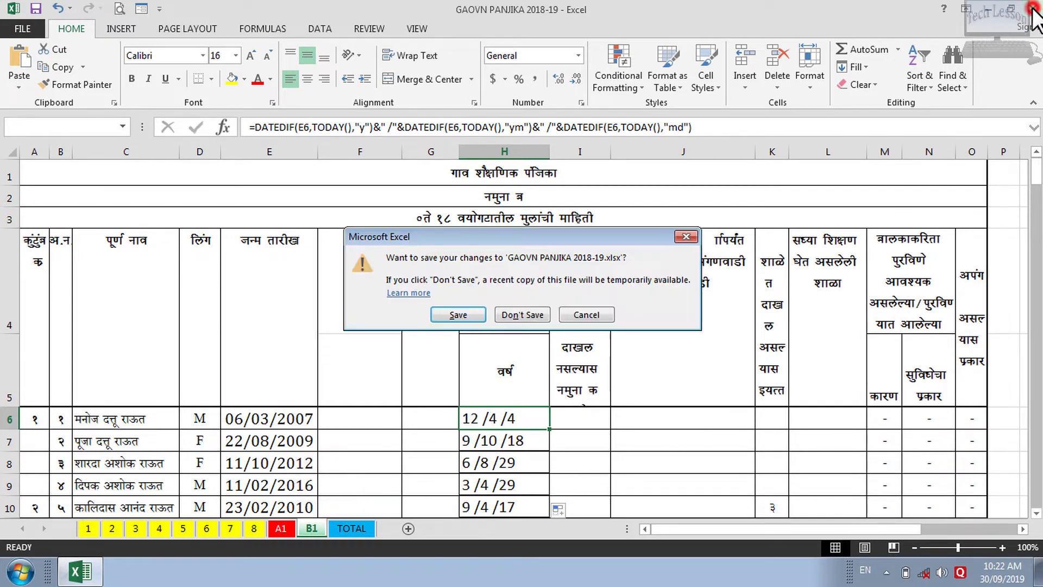
pyautogui.click(473, 316)
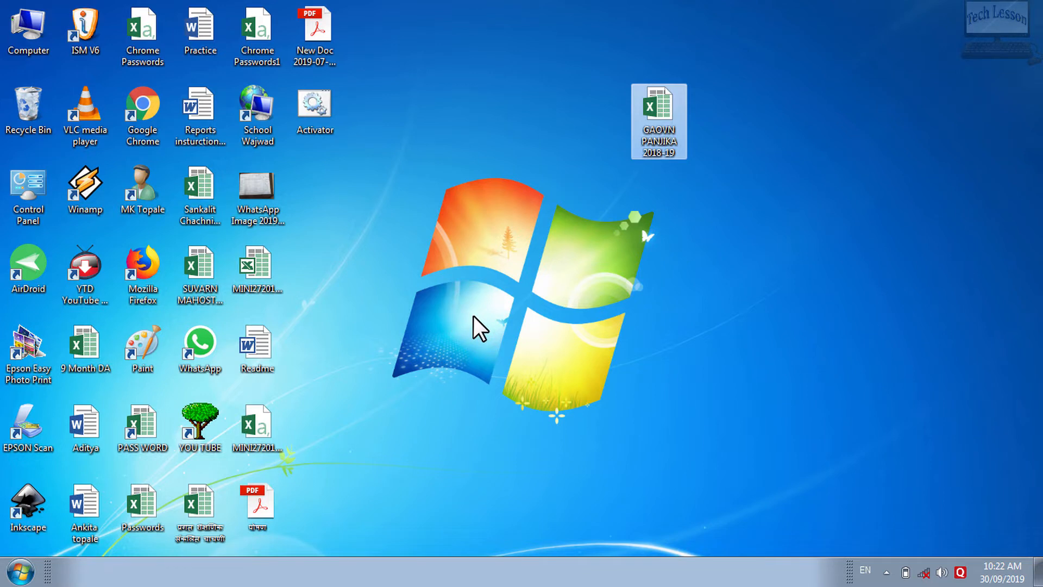
pyautogui.doubleClick(650, 112)
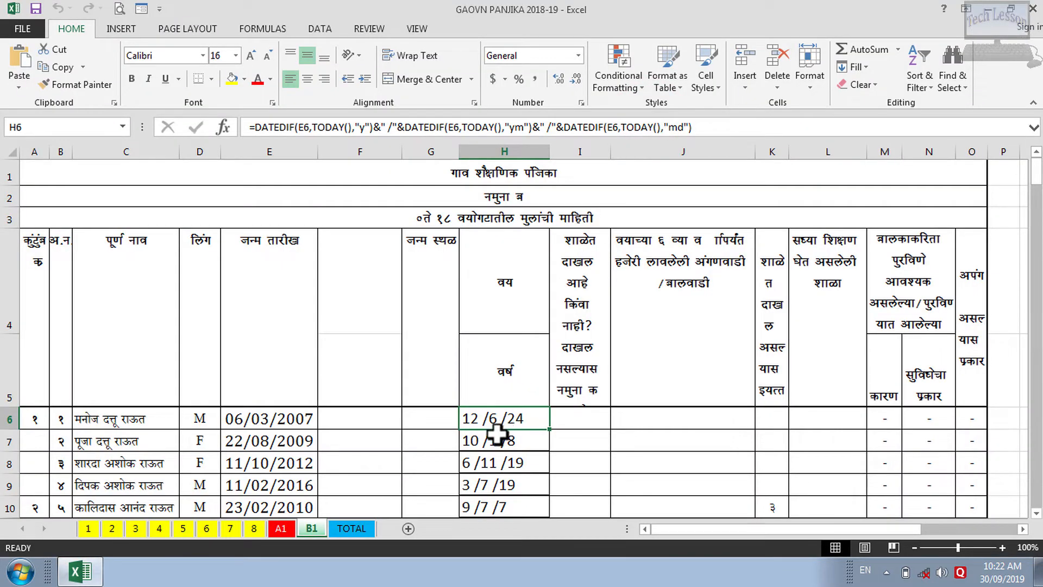
pyautogui.scroll(-1, 498, 432)
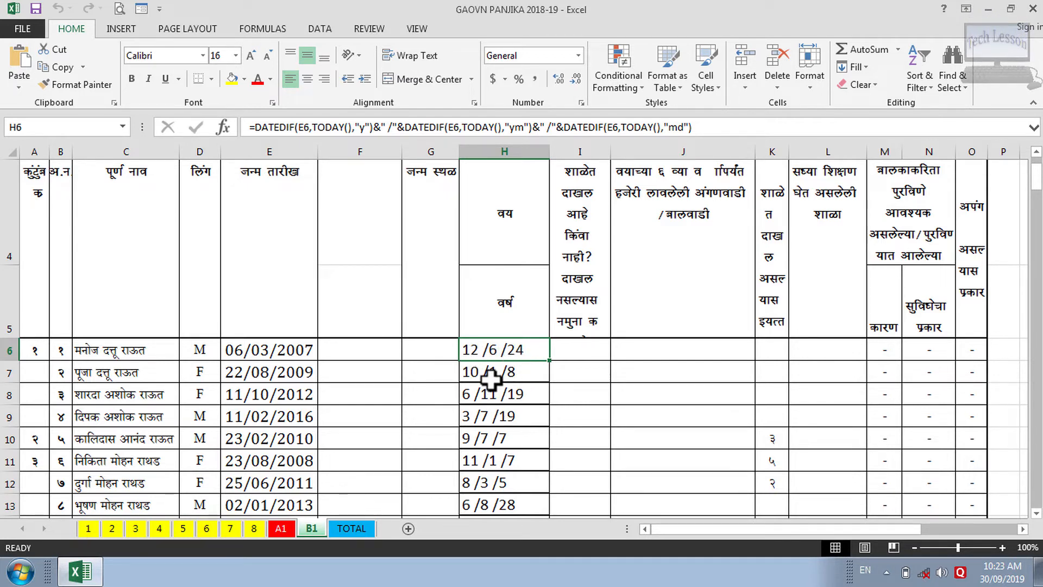
pyautogui.scroll(-1, 496, 433)
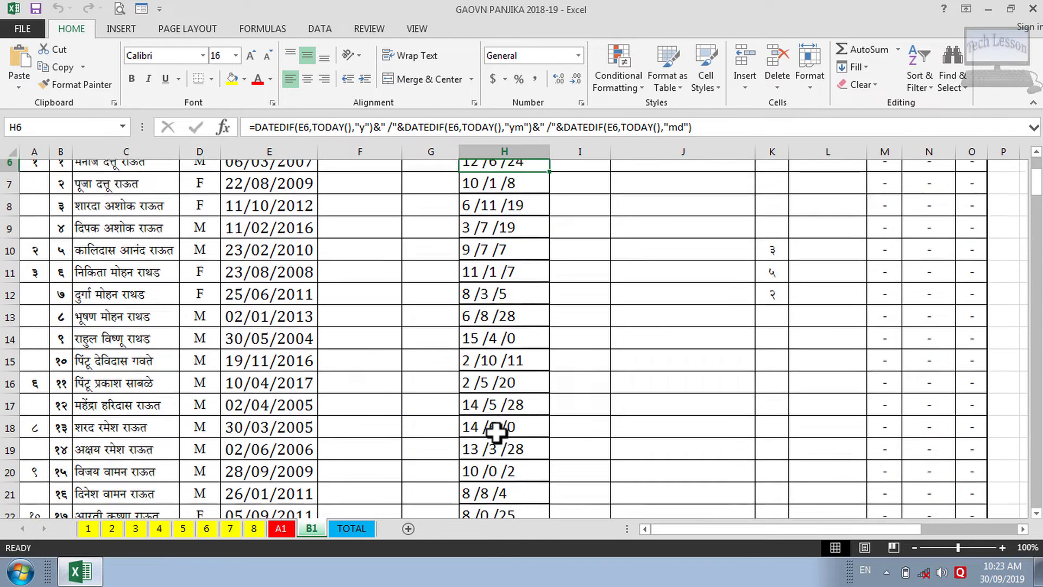
pyautogui.scroll(1, 496, 433)
pyautogui.scroll(-2, 496, 433)
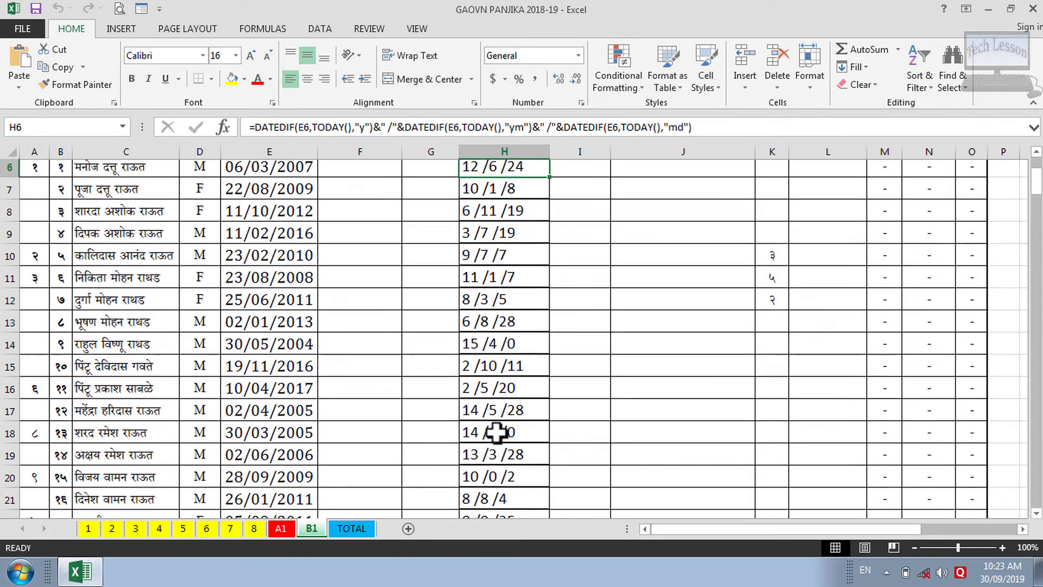
pyautogui.scroll(2, 496, 432)
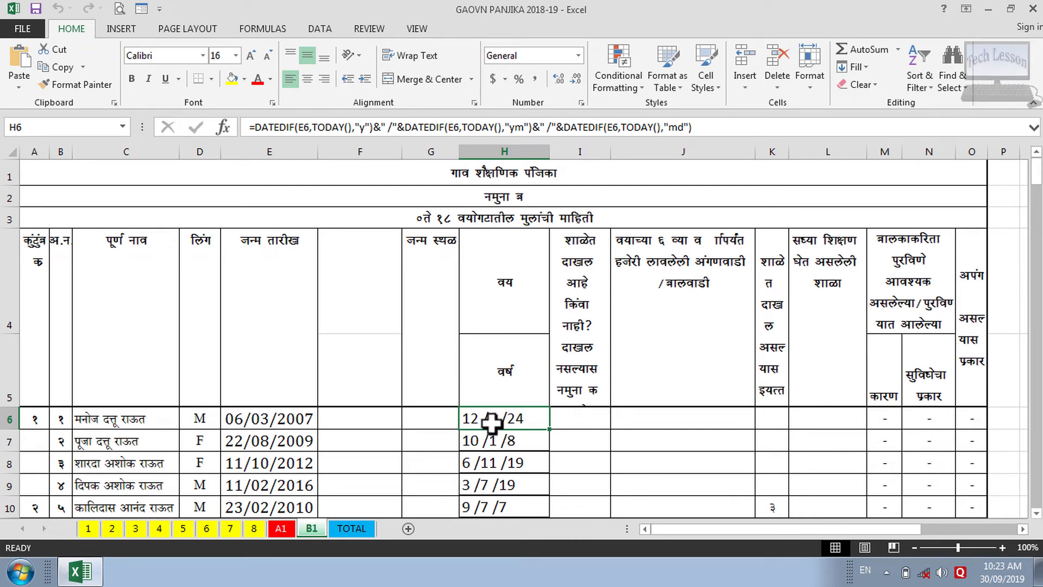
# Step: Replace the age formulas in H6:H38 with their values using Paste Special and check the contents of a few cells
pyautogui.moveTo(493, 420); pyautogui.dragTo(485, 198)
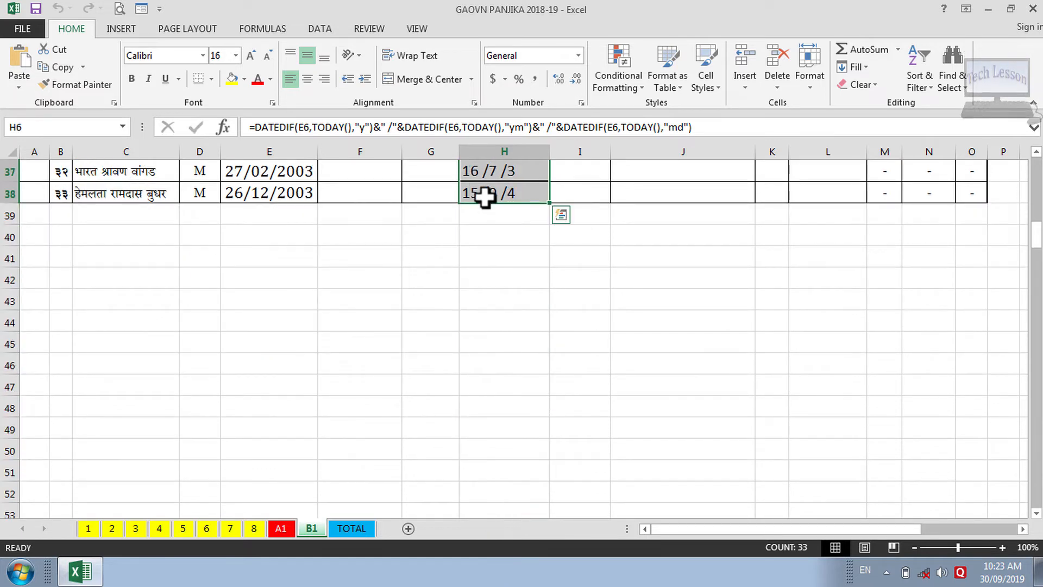
pyautogui.hotkey('ctrl', 'c')
pyautogui.scroll(12, 454, 317)
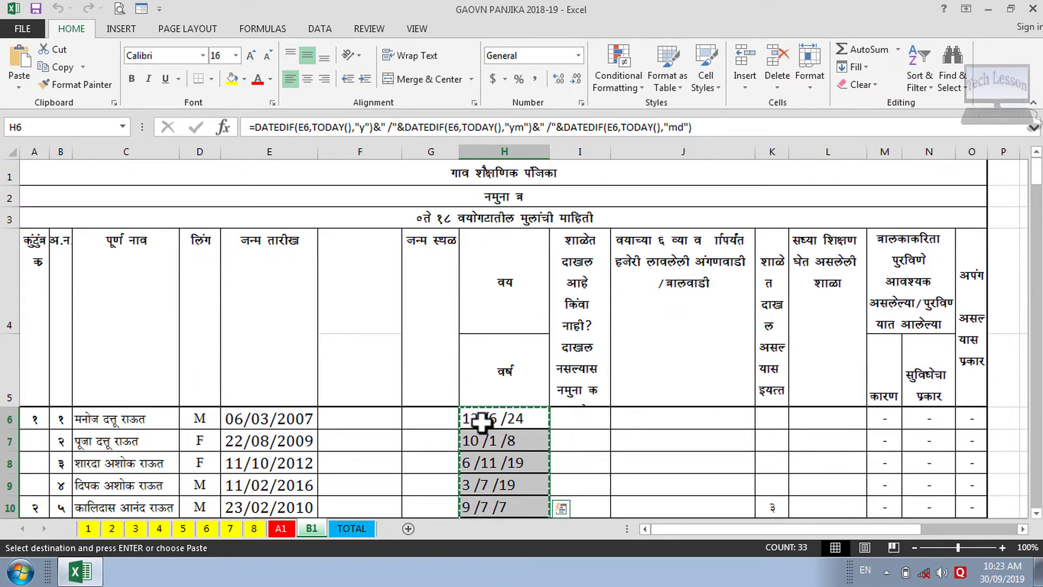
pyautogui.click(481, 422)
pyautogui.rightClick(480, 421)
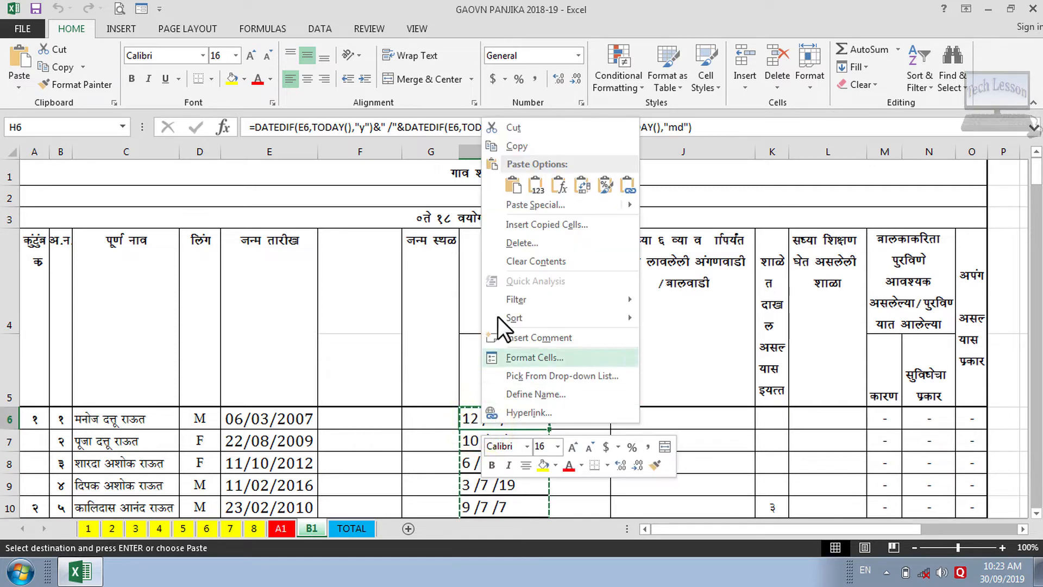
pyautogui.click(513, 204)
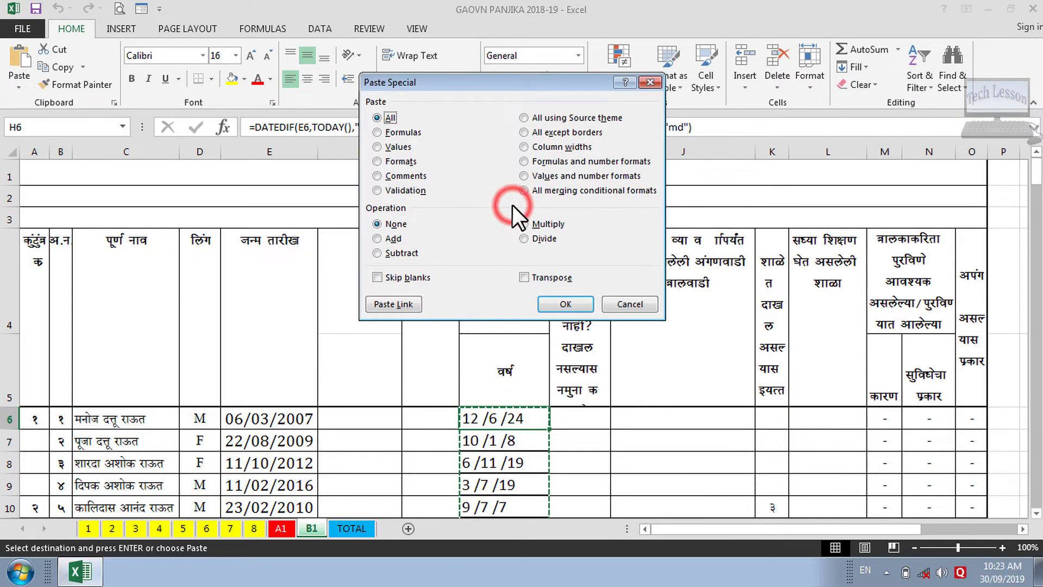
pyautogui.click(377, 146)
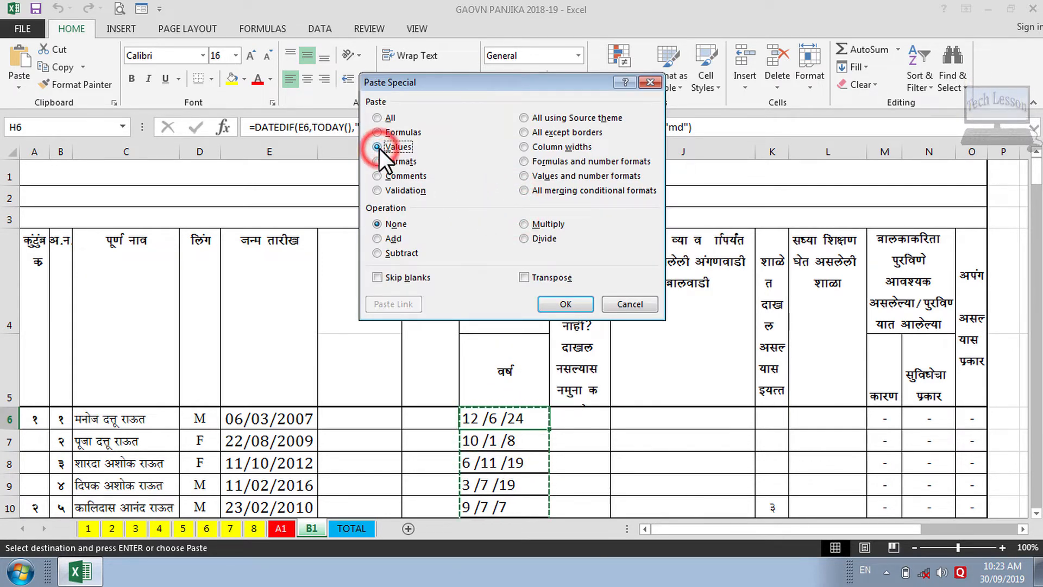
pyautogui.click(556, 302)
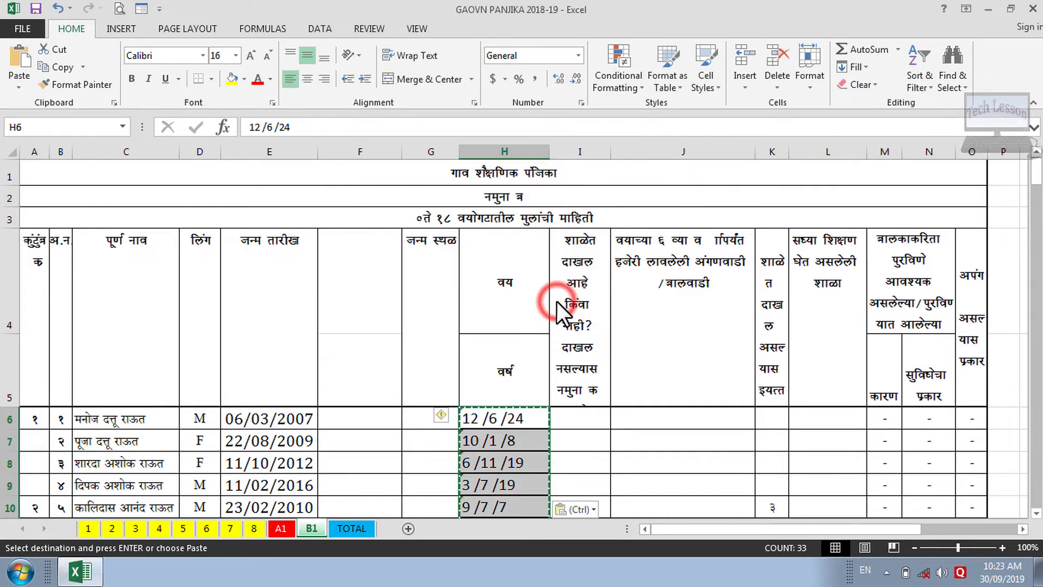
pyautogui.click(491, 463)
pyautogui.scroll(-2, 490, 489)
pyautogui.scroll(2, 473, 478)
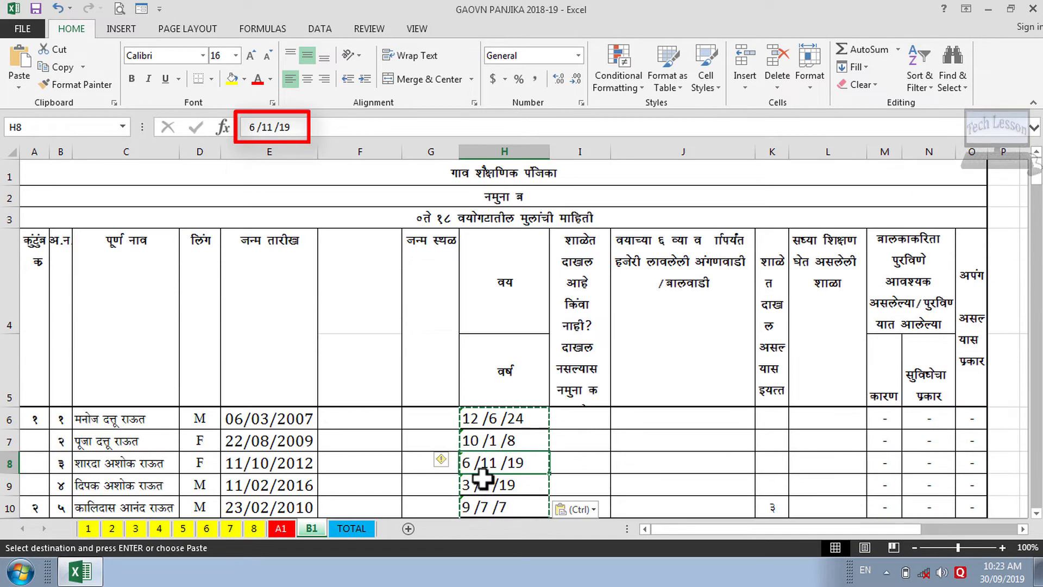
pyautogui.click(488, 440)
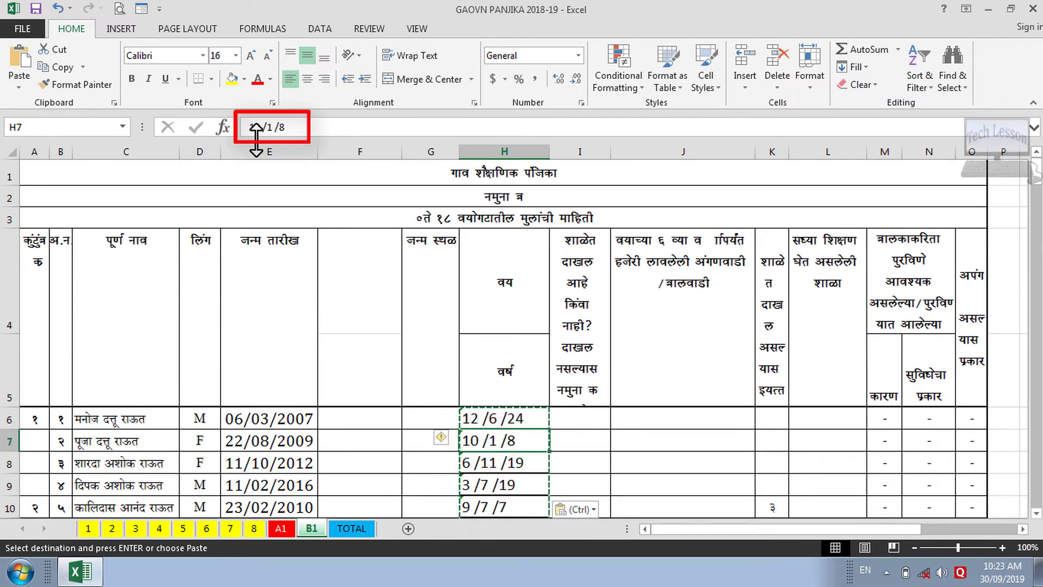
# Step: Check the contents of the age cells H8, H9 and H10 for plain values instead of formulas
pyautogui.click(495, 466)
pyautogui.click(497, 485)
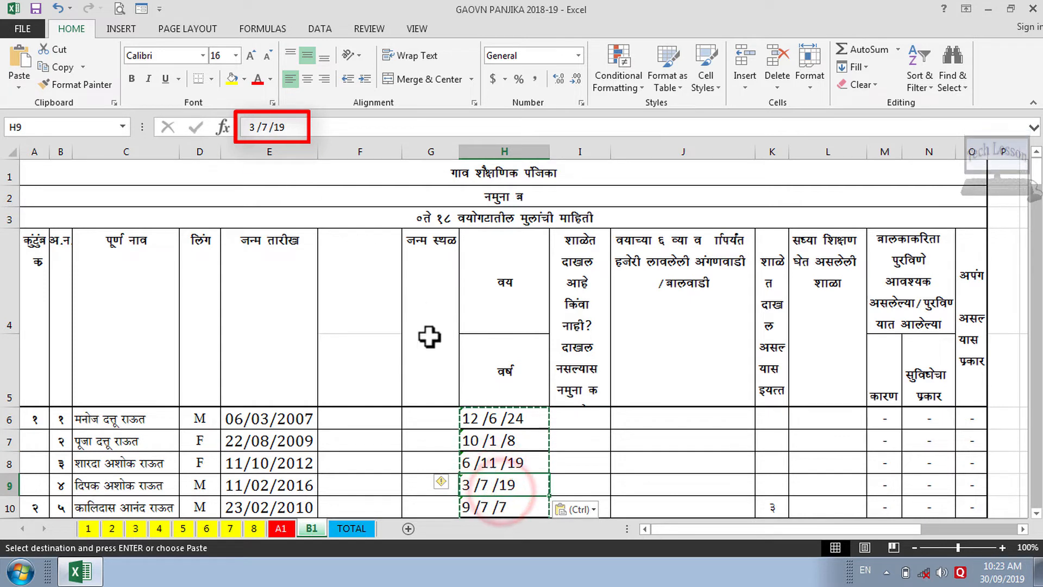
pyautogui.click(499, 503)
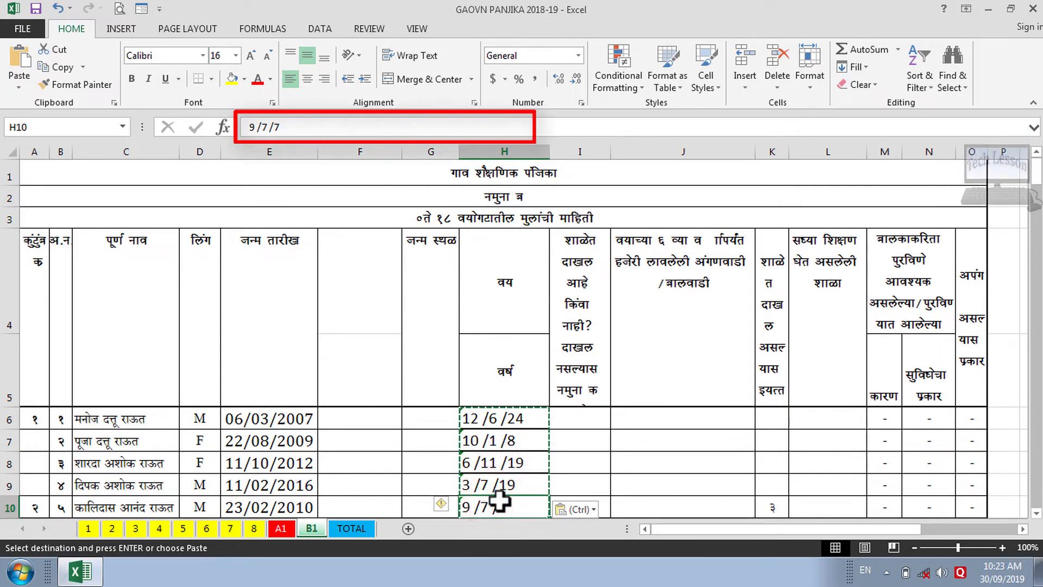
# Step: Undo and redo the values paste in column H to compare formulas with values, and inspect several age cells down to H19
pyautogui.hotkey('ctrl', 'z')
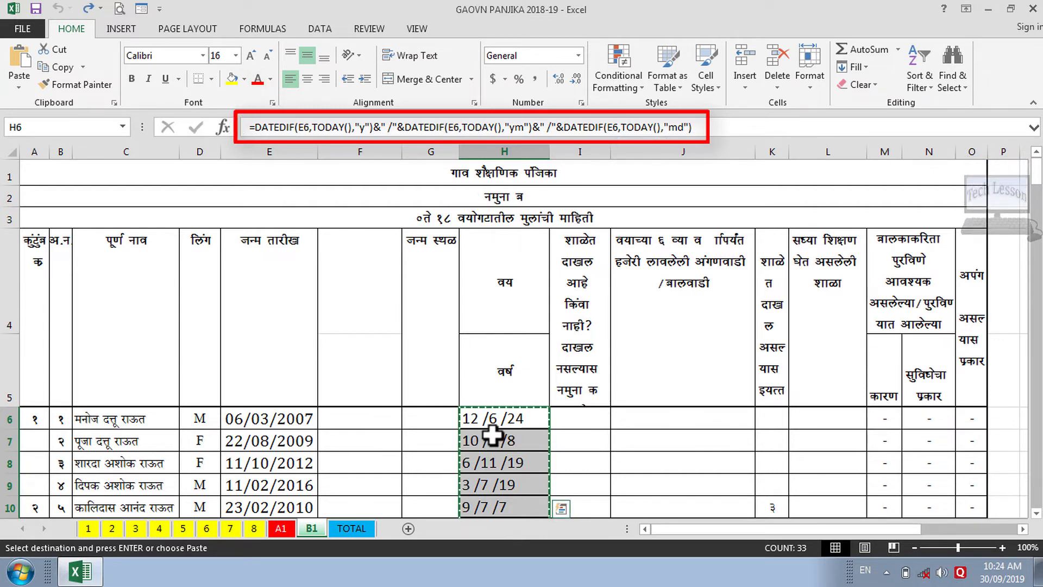
pyautogui.hotkey('ctrl', 'y')
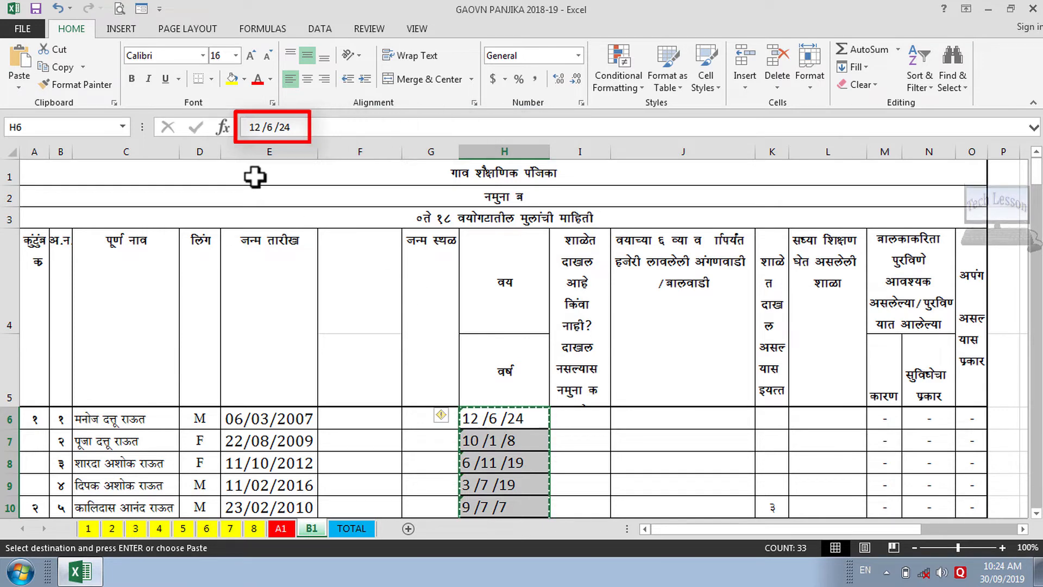
pyautogui.click(491, 441)
pyautogui.click(495, 483)
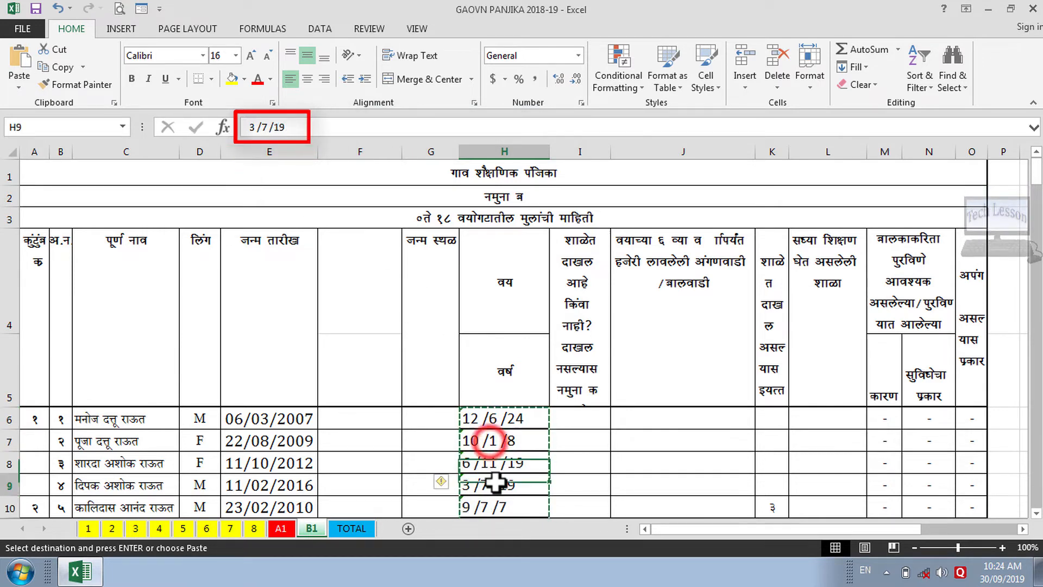
pyautogui.click(502, 507)
pyautogui.scroll(-2, 500, 435)
pyautogui.click(499, 433)
pyautogui.scroll(2, 499, 433)
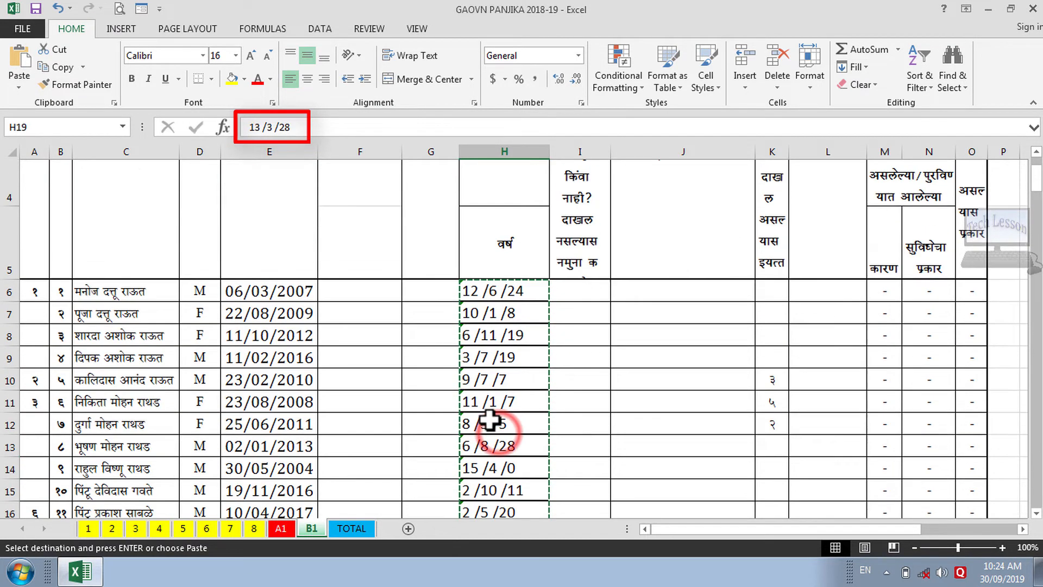
pyautogui.click(486, 433)
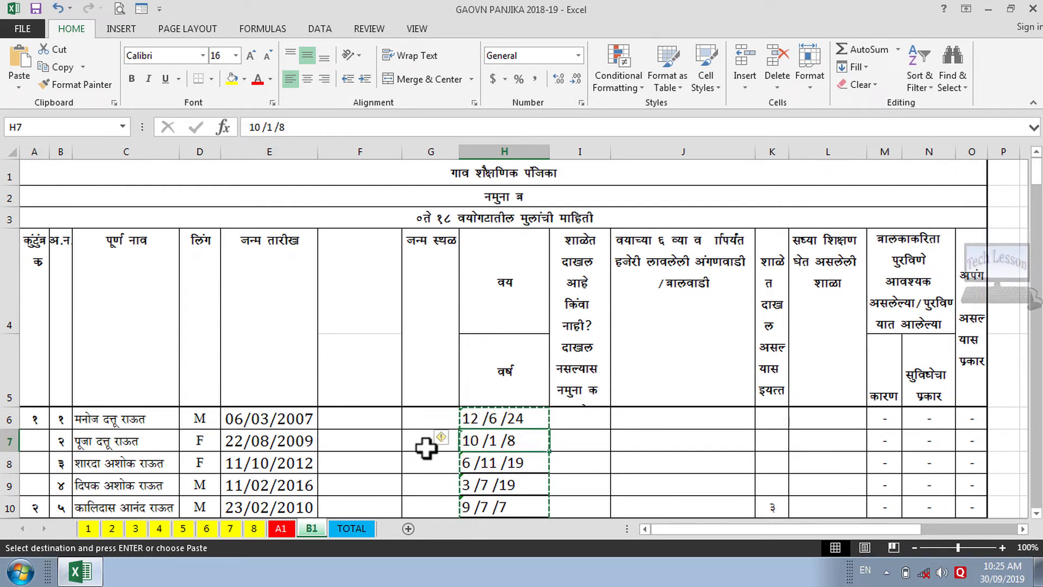
# Step: Review the age-group rows of the population table on sheet 1 and return to sheet B1
pyautogui.click(93, 529)
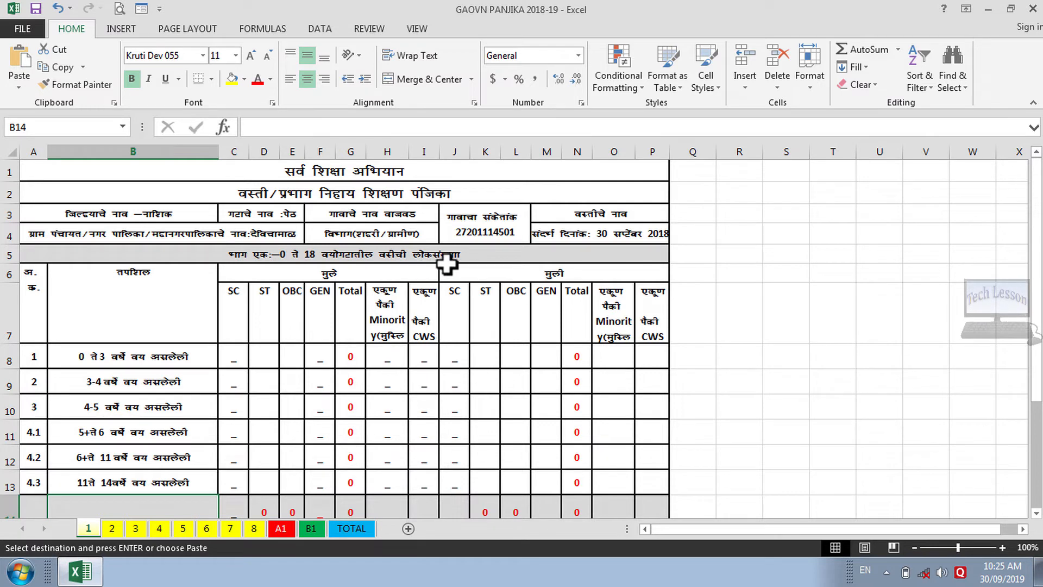
pyautogui.scroll(-1, 278, 383)
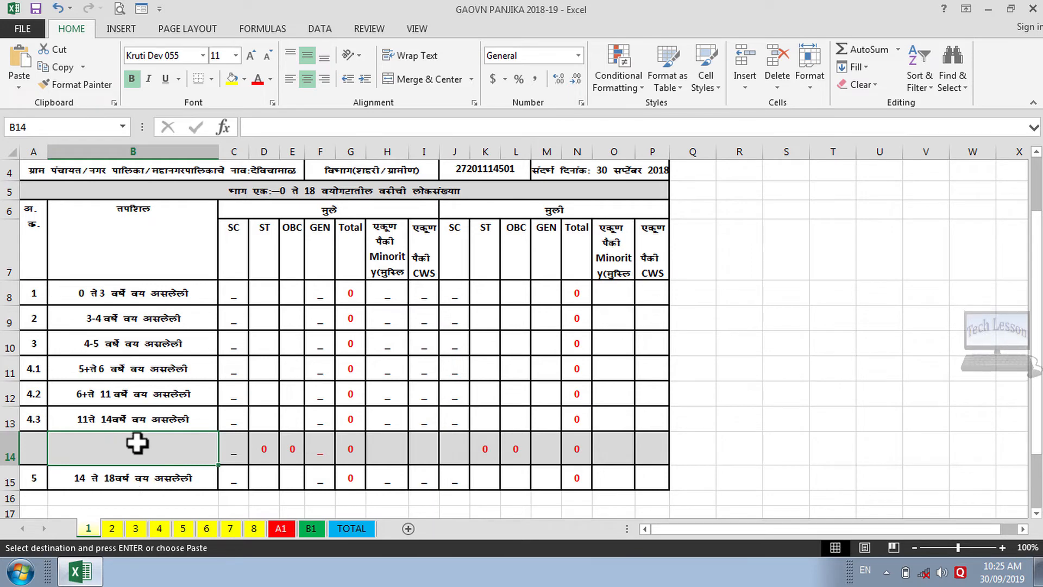
pyautogui.click(311, 528)
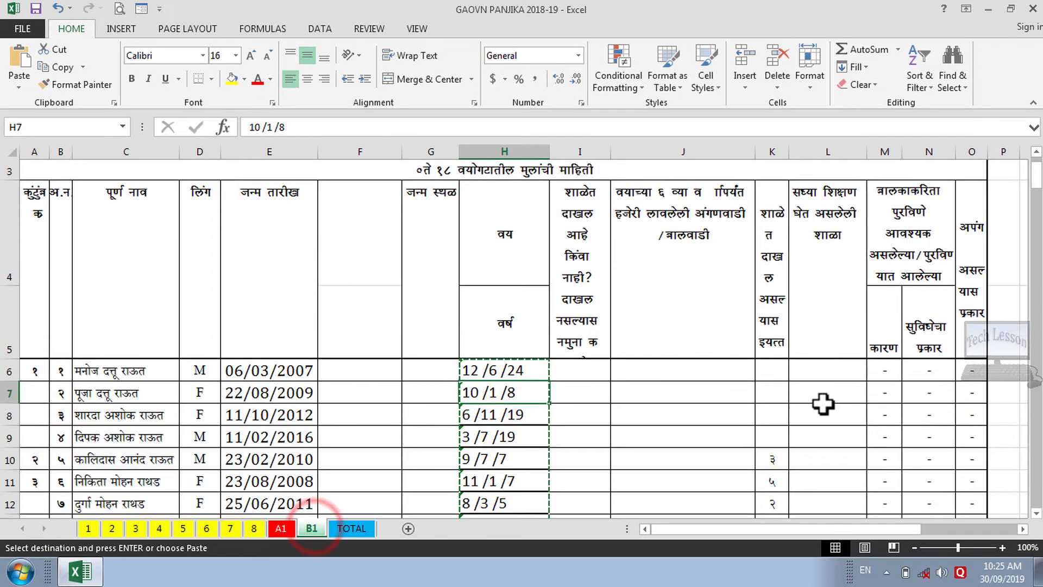
# Step: Examine the table of birth-date ranges, counts and age groups in T6:W23 of sheet B1
pyautogui.moveTo(696, 527); pyautogui.dragTo(798, 535)
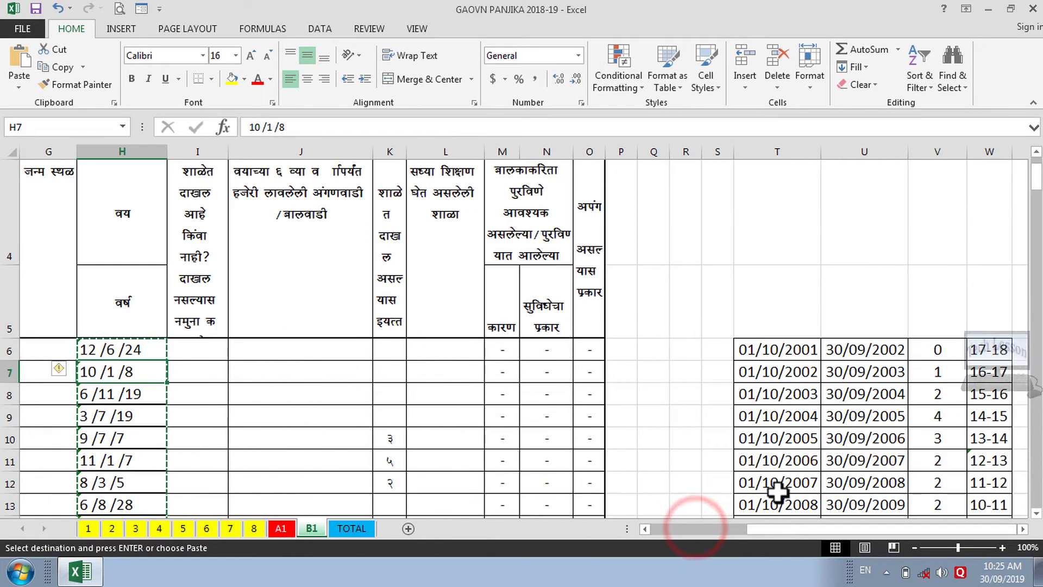
pyautogui.scroll(-1, 799, 391)
pyautogui.scroll(1, 931, 361)
pyautogui.scroll(-2, 954, 354)
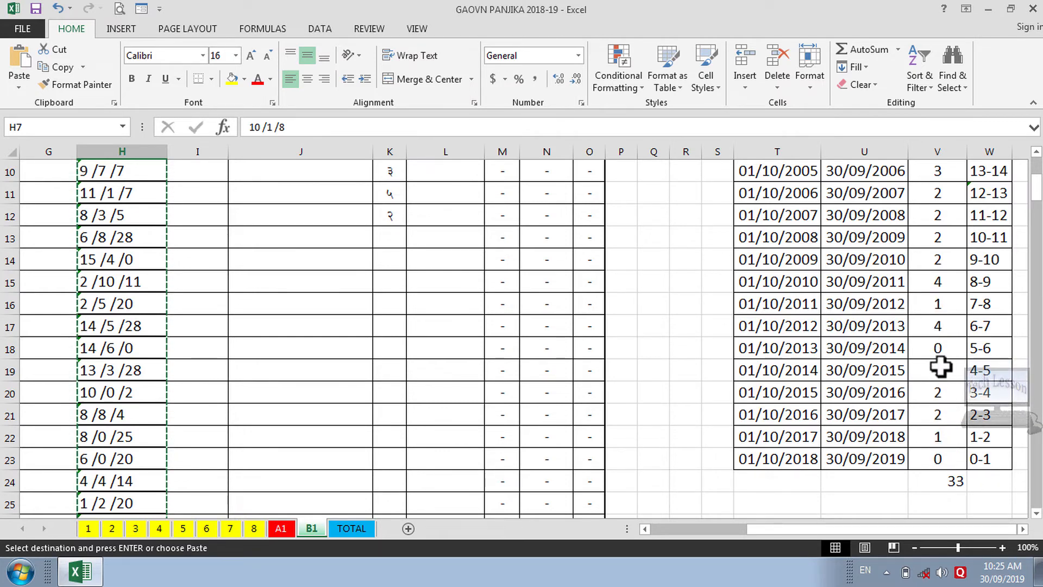
pyautogui.scroll(2, 940, 367)
pyautogui.scroll(-1, 938, 365)
pyautogui.scroll(1, 942, 391)
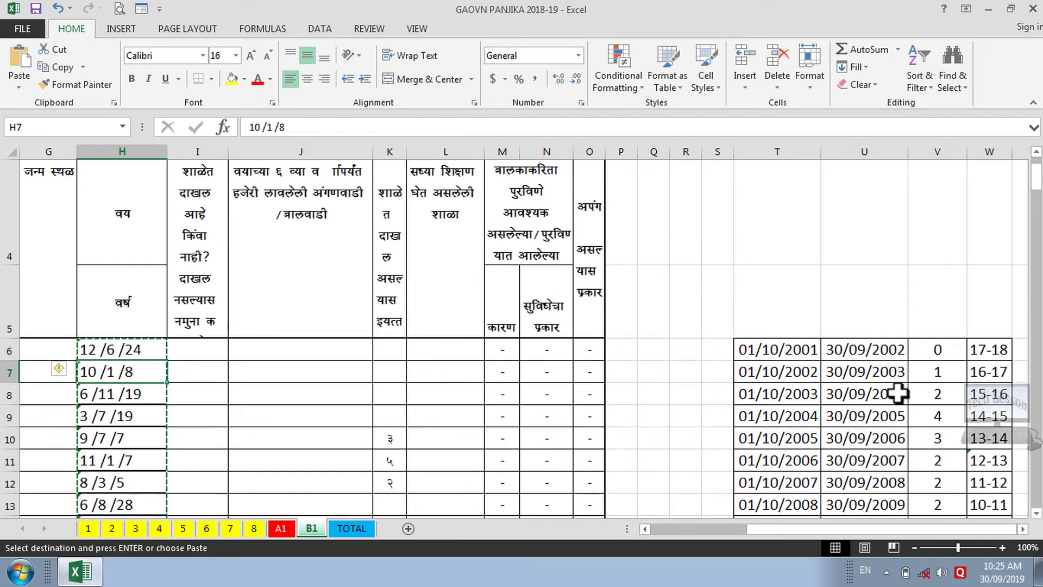
pyautogui.scroll(-2, 897, 393)
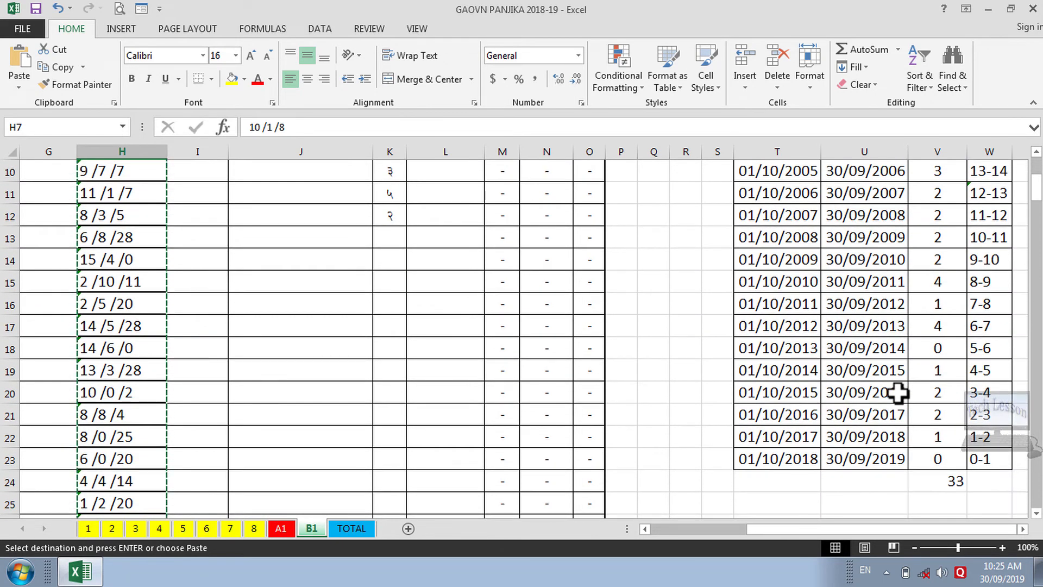
pyautogui.scroll(1, 898, 393)
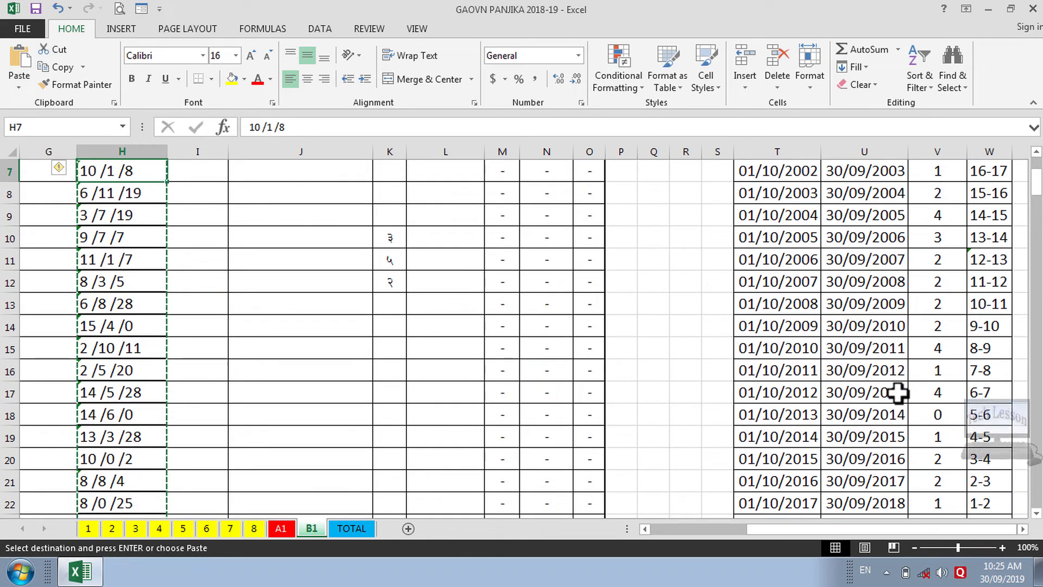
pyautogui.scroll(-1, 898, 394)
pyautogui.scroll(-1, 708, 427)
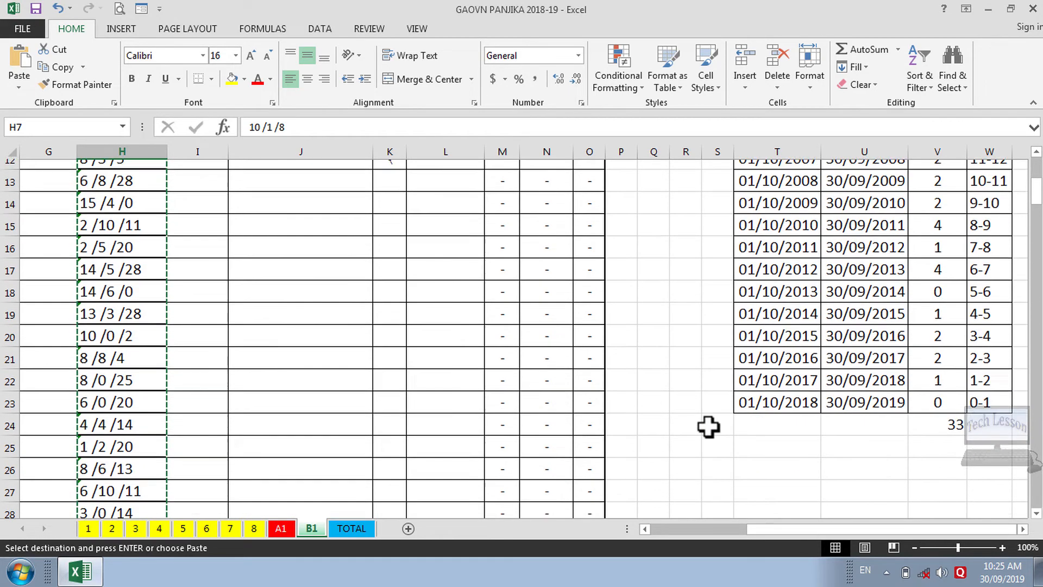
# Step: Check the sum formula in V24 and compare its total with the last serial number in B38
pyautogui.click(942, 421)
pyautogui.scroll(3, 902, 426)
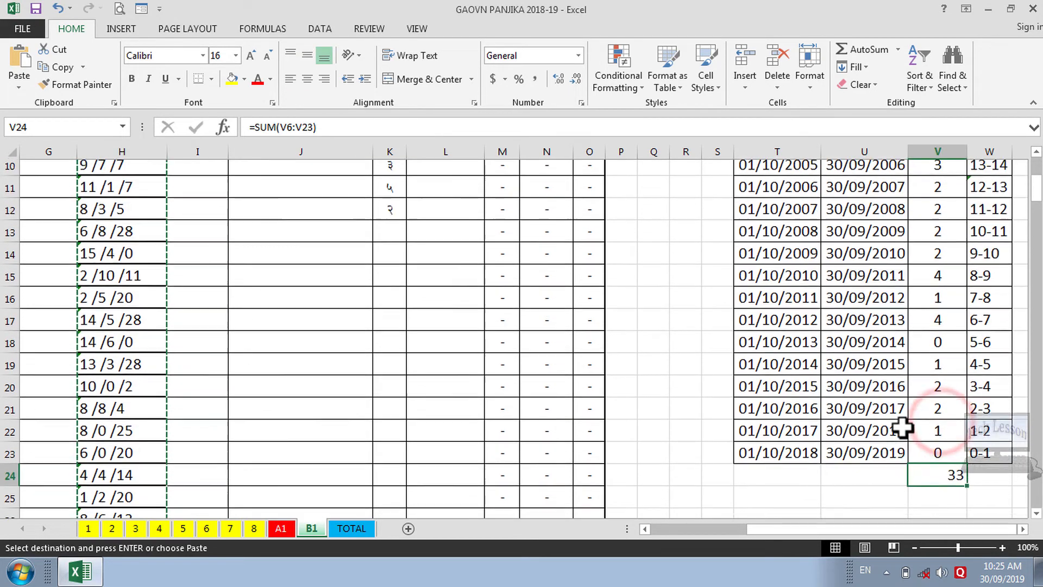
pyautogui.scroll(-1, 591, 459)
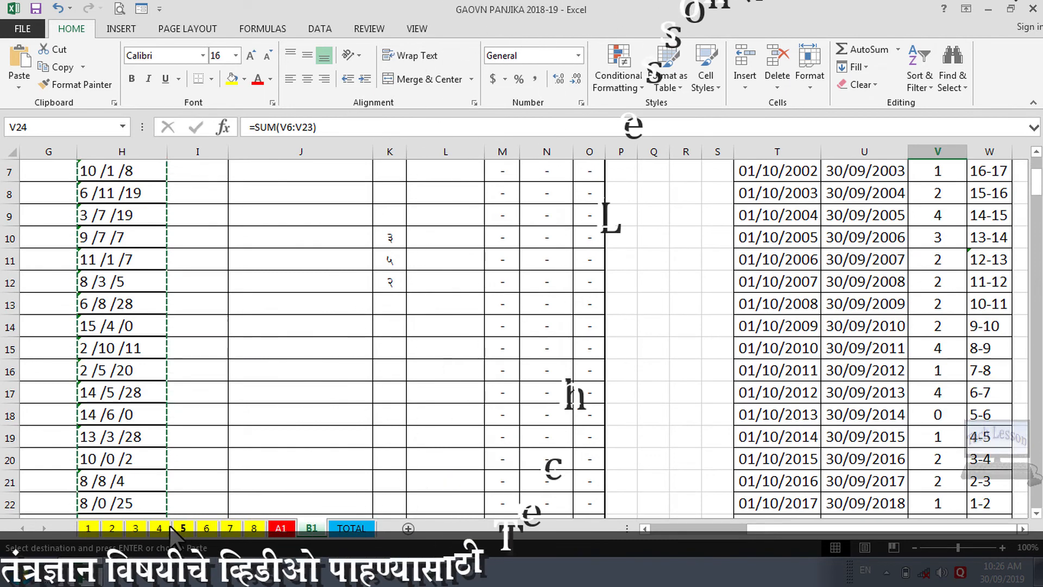
pyautogui.moveTo(383, 462); pyautogui.dragTo(77, 461)
pyautogui.scroll(-3, 77, 460)
pyautogui.scroll(-3, 77, 461)
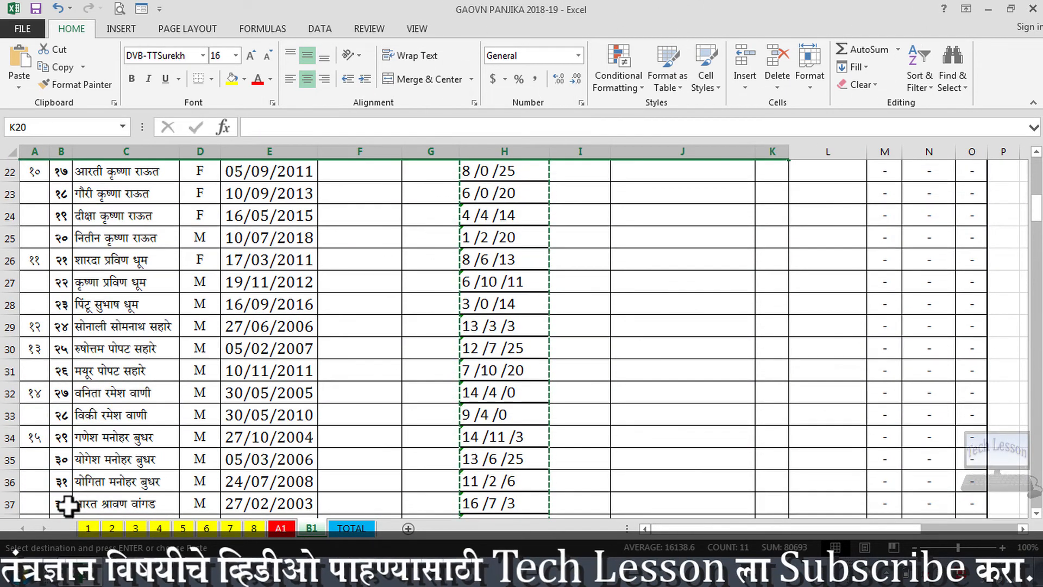
pyautogui.click(61, 461)
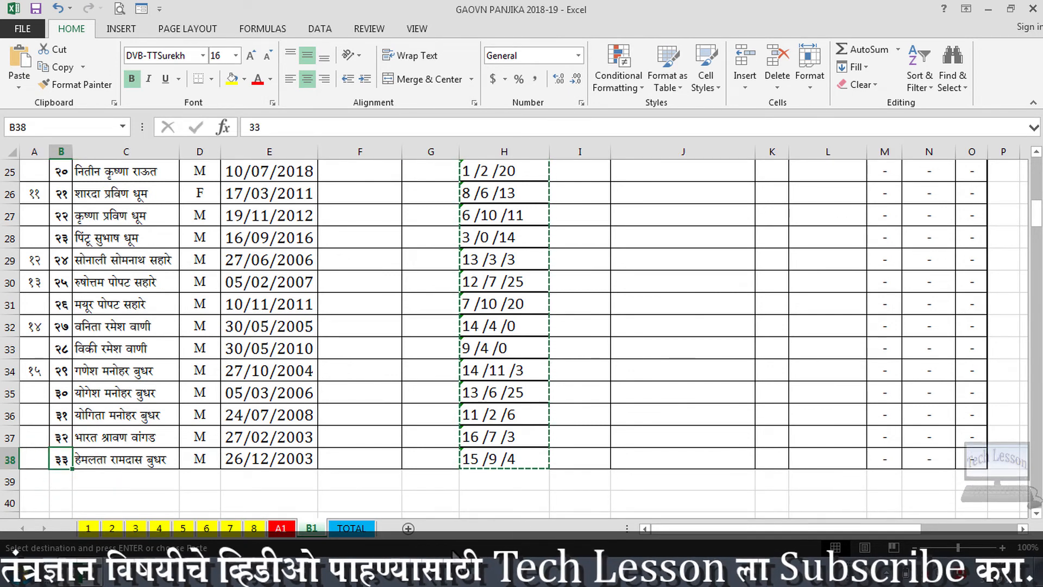
# Step: Review how each birth-date range in columns T and U matches its count in column V and age group in column W
pyautogui.moveTo(763, 407); pyautogui.dragTo(1038, 393)
pyautogui.scroll(6, 722, 390)
pyautogui.scroll(-2, 788, 399)
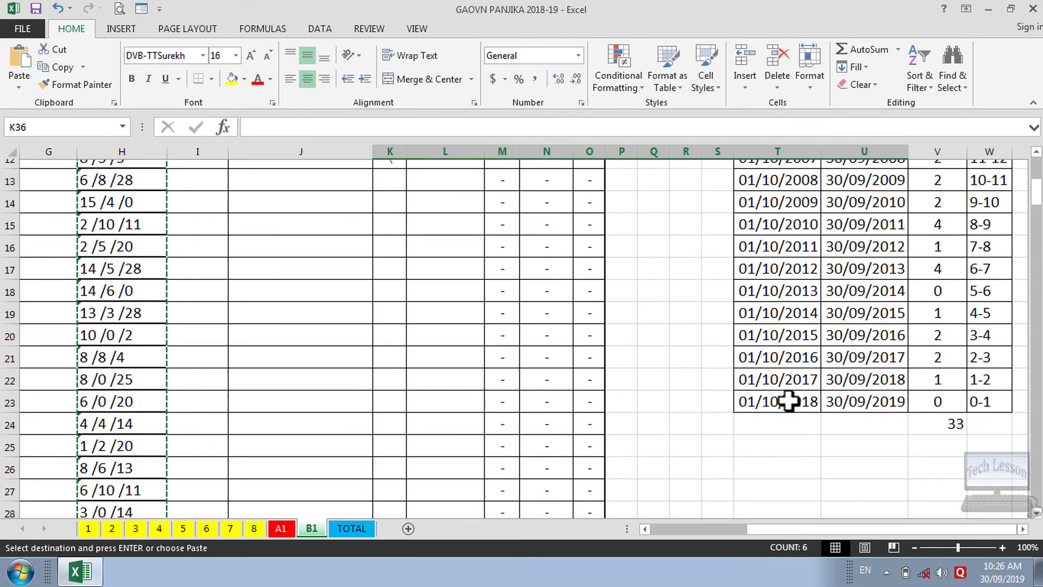
pyautogui.scroll(2, 924, 442)
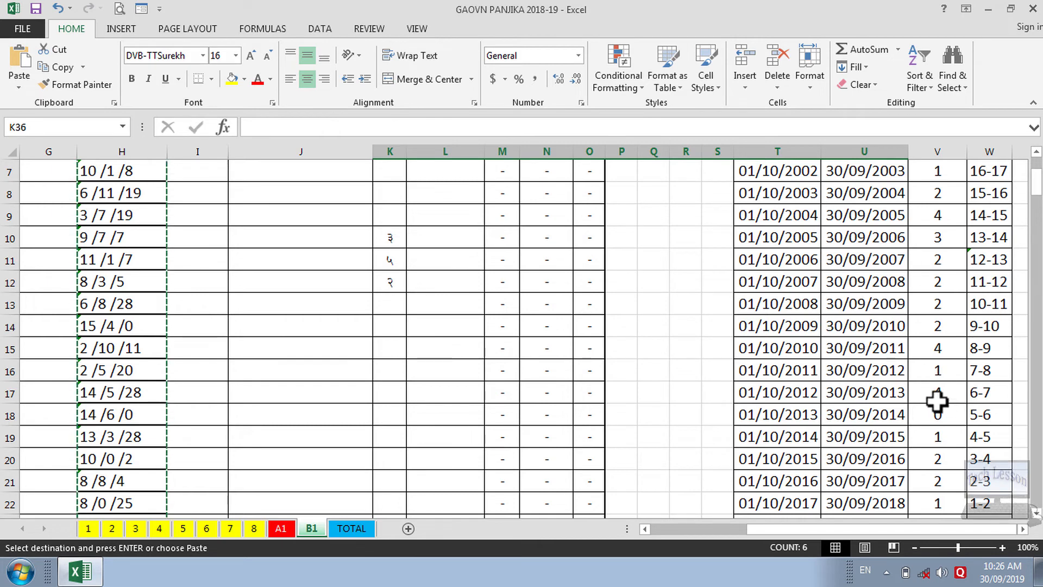
pyautogui.scroll(2, 804, 412)
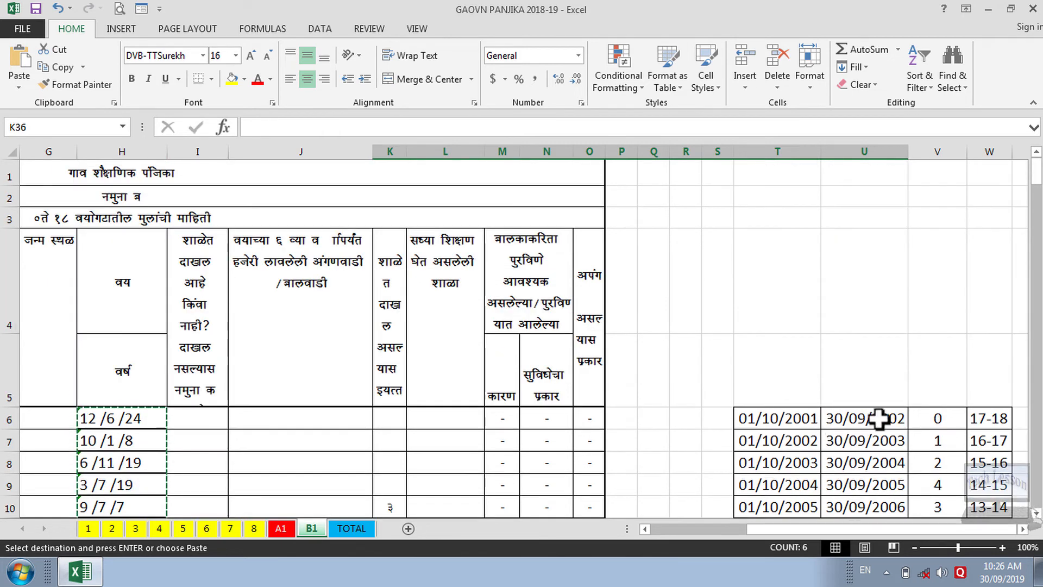
pyautogui.scroll(-3, 991, 429)
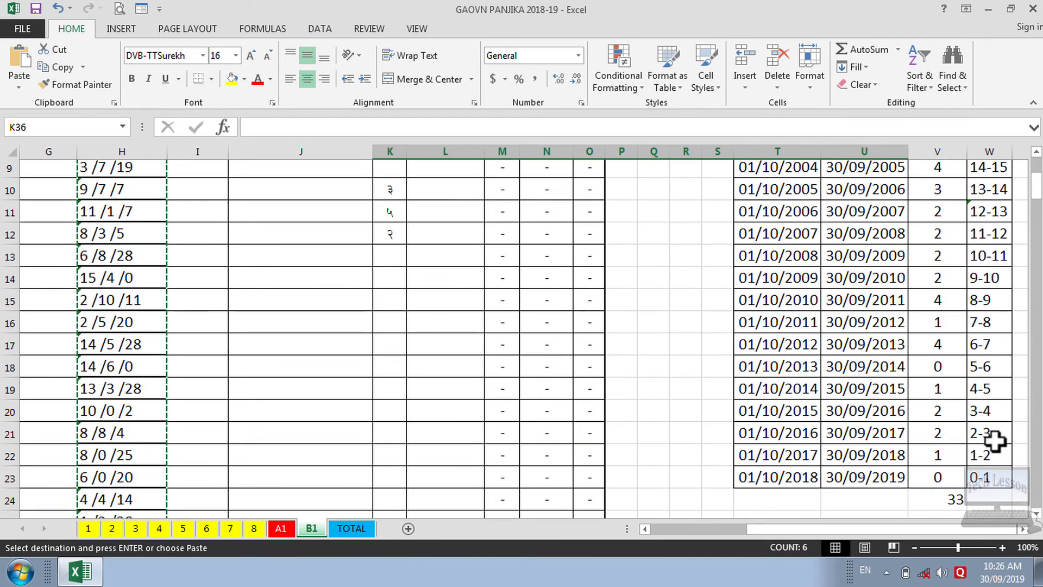
pyautogui.scroll(2, 994, 438)
pyautogui.scroll(2, 994, 441)
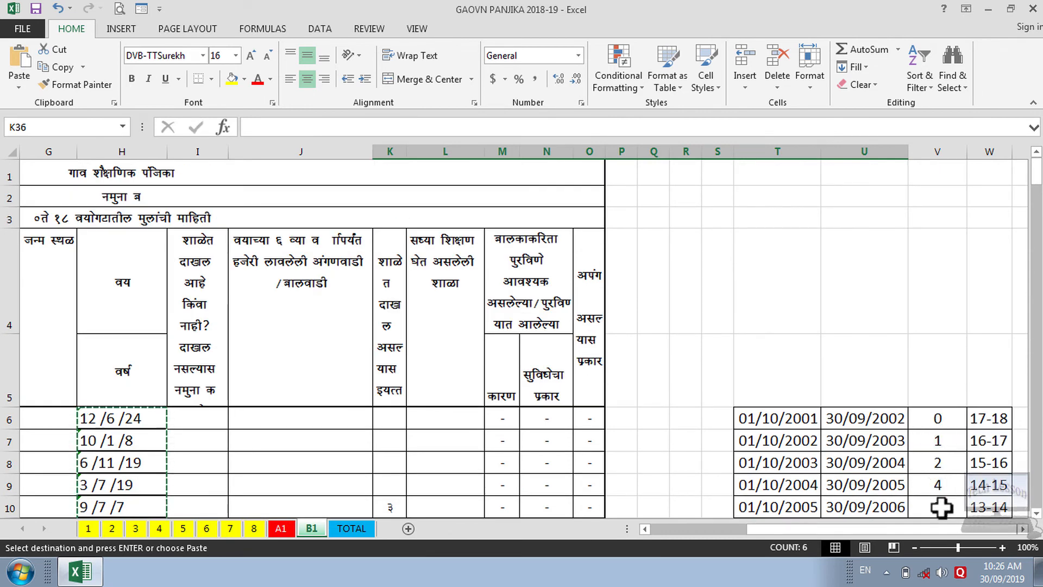
pyautogui.scroll(-3, 942, 507)
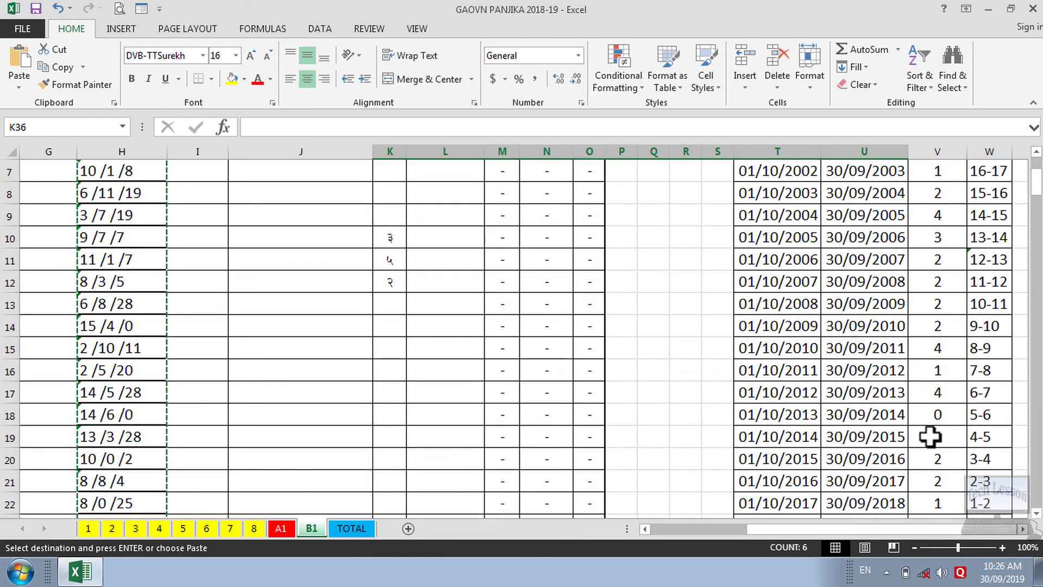
pyautogui.click(945, 396)
pyautogui.click(849, 430)
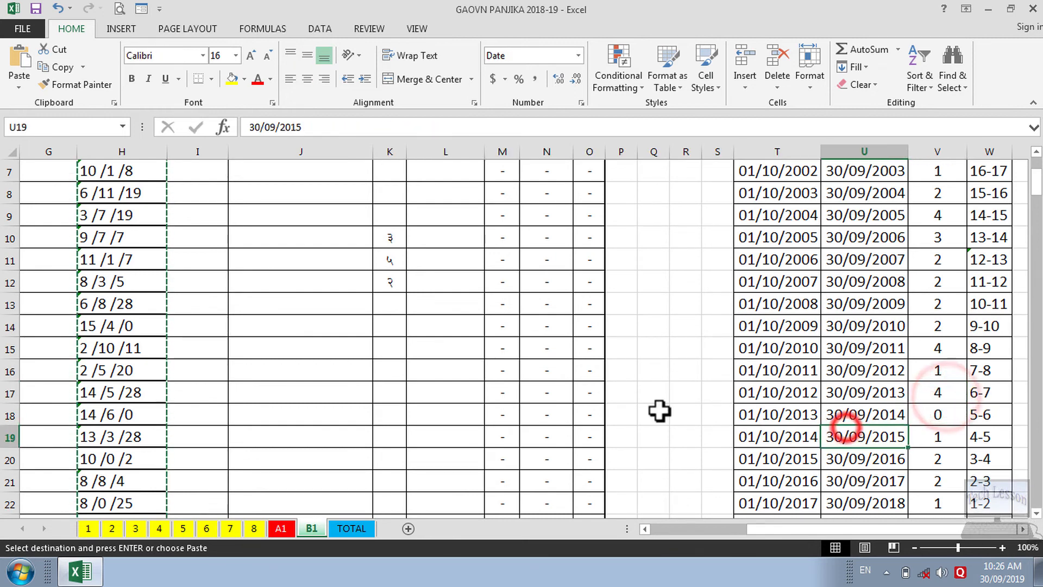
# Step: Compare the birth dates in column E with the date-range table in T6:W23 and return to cell A7
pyautogui.moveTo(370, 437); pyautogui.dragTo(147, 437)
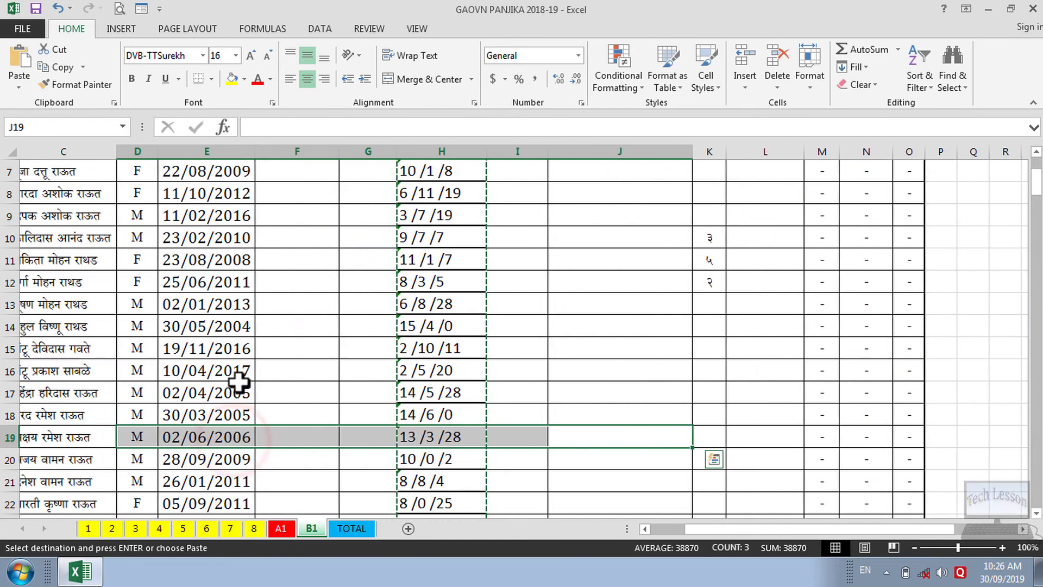
pyautogui.click(296, 410)
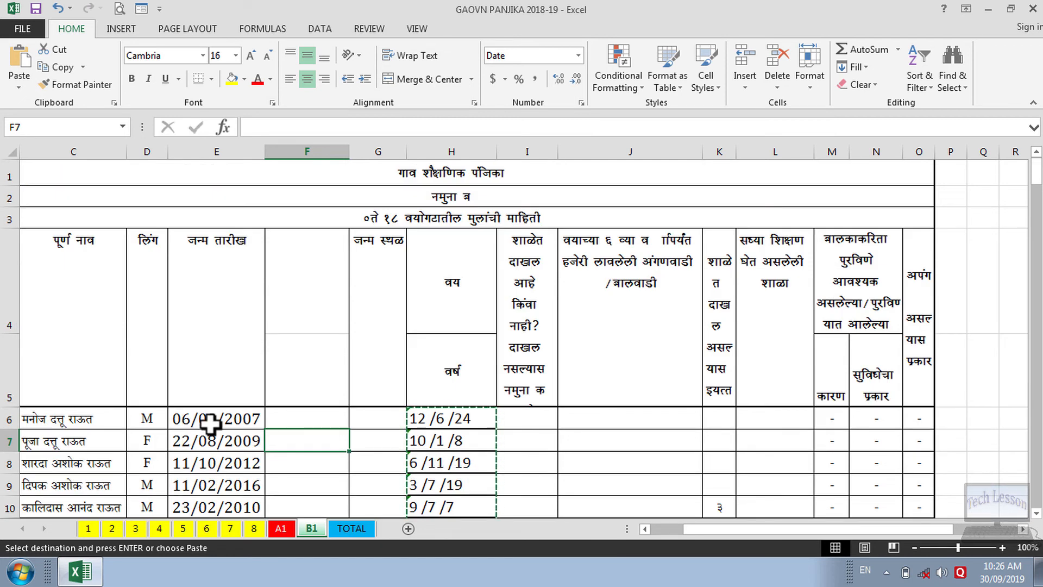
pyautogui.moveTo(703, 533); pyautogui.dragTo(793, 533)
pyautogui.scroll(-2, 826, 414)
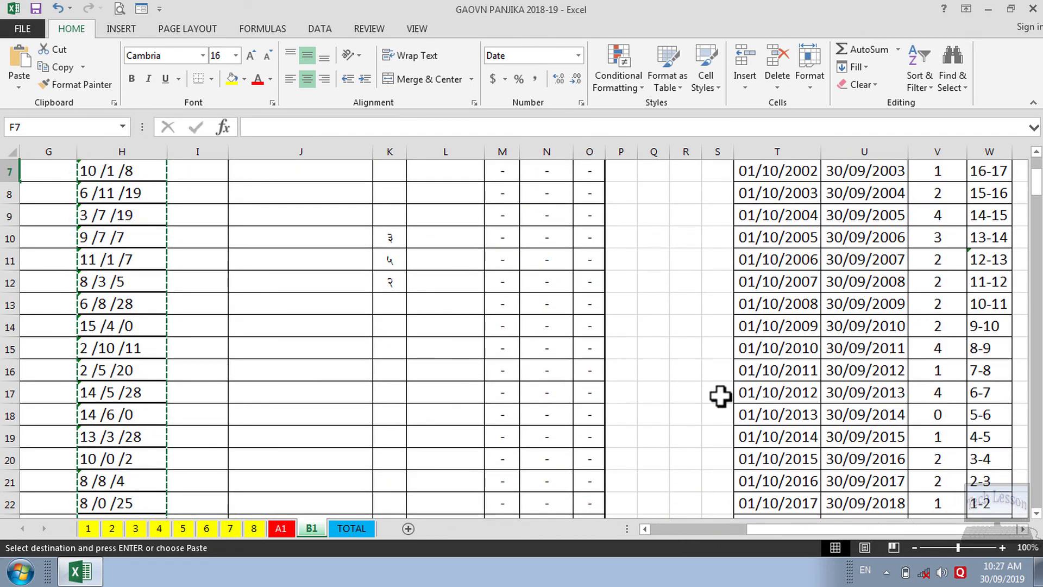
pyautogui.scroll(2, 721, 396)
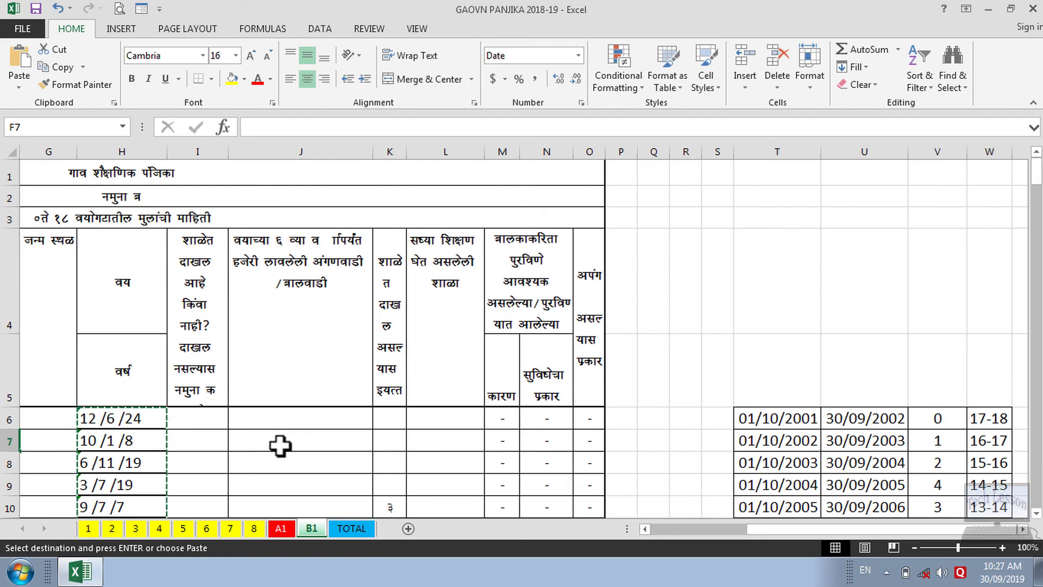
pyautogui.moveTo(279, 446); pyautogui.dragTo(28, 451)
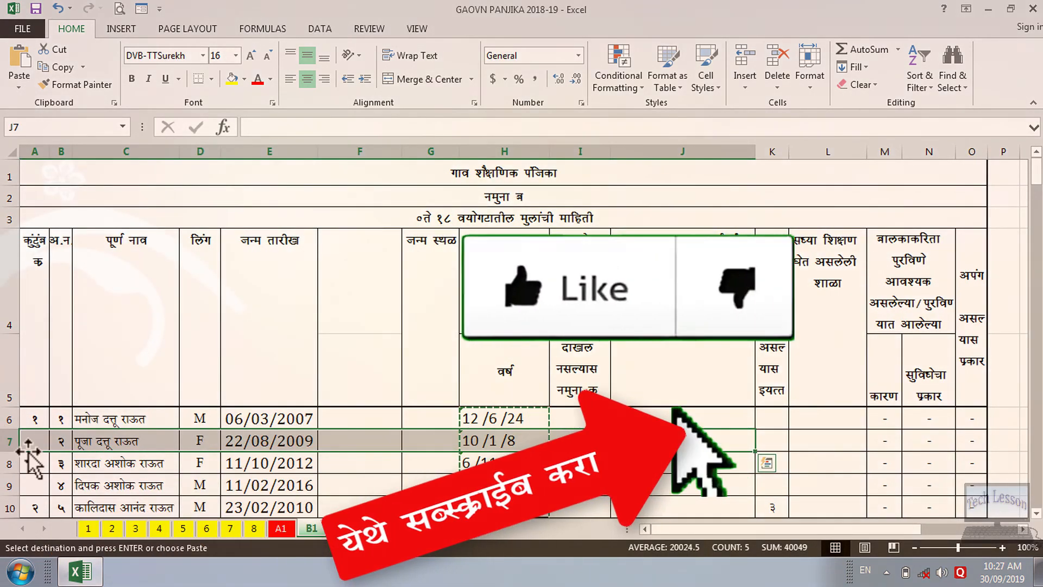
pyautogui.click(35, 442)
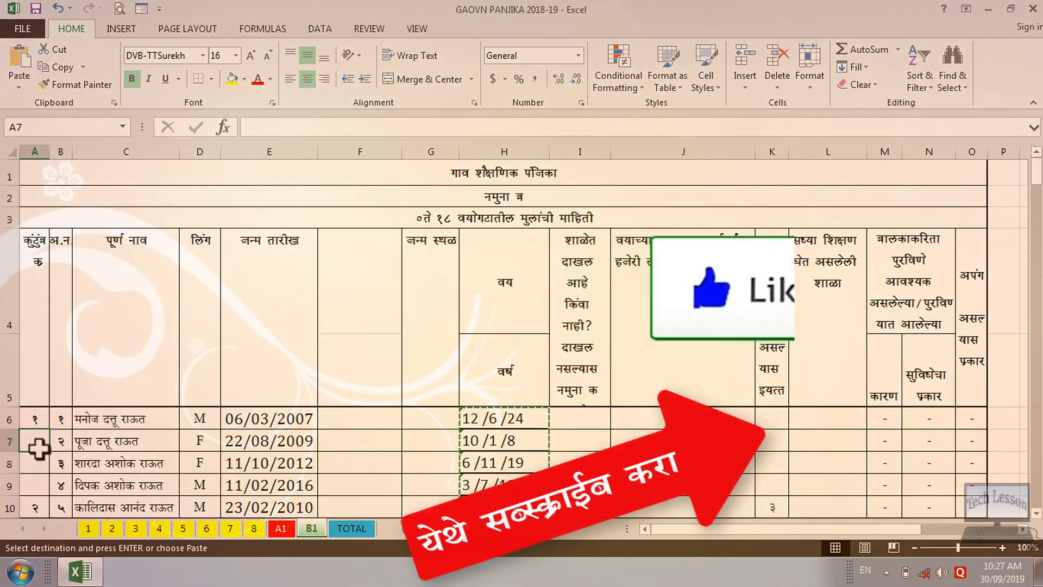